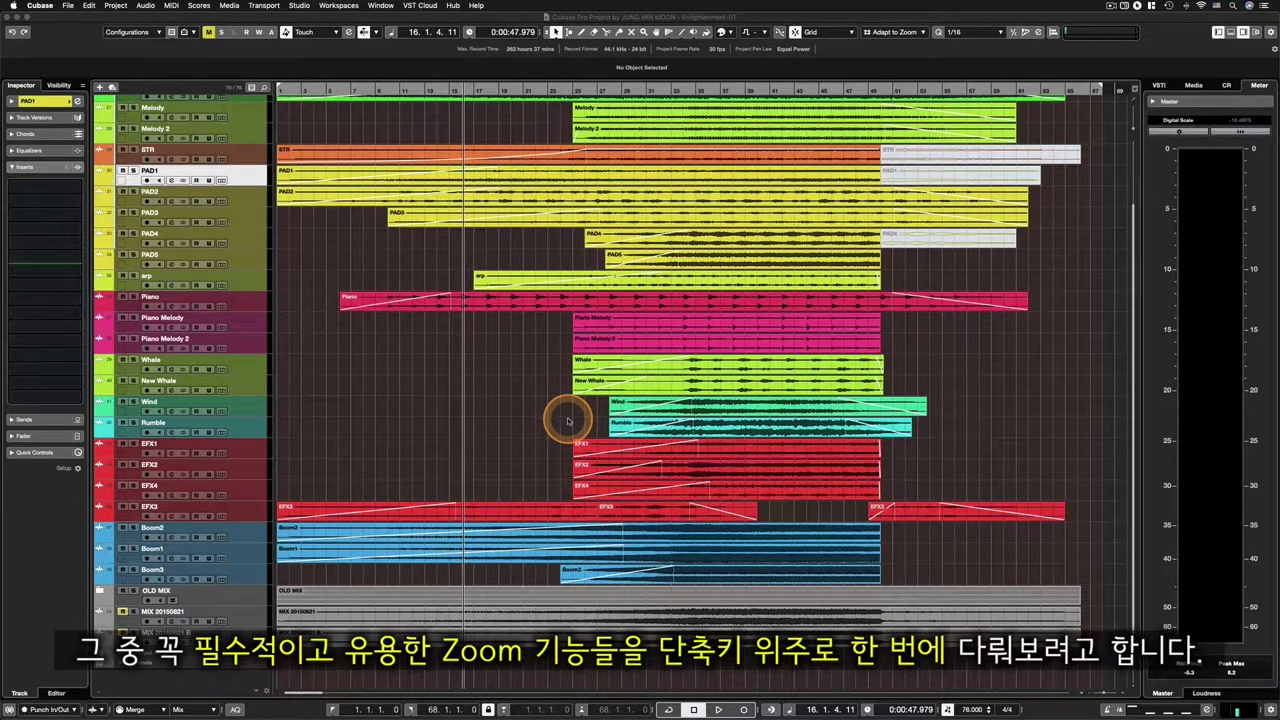
# - Zoom the project timeline out horizontally and back in
pyautogui.click(565, 418)
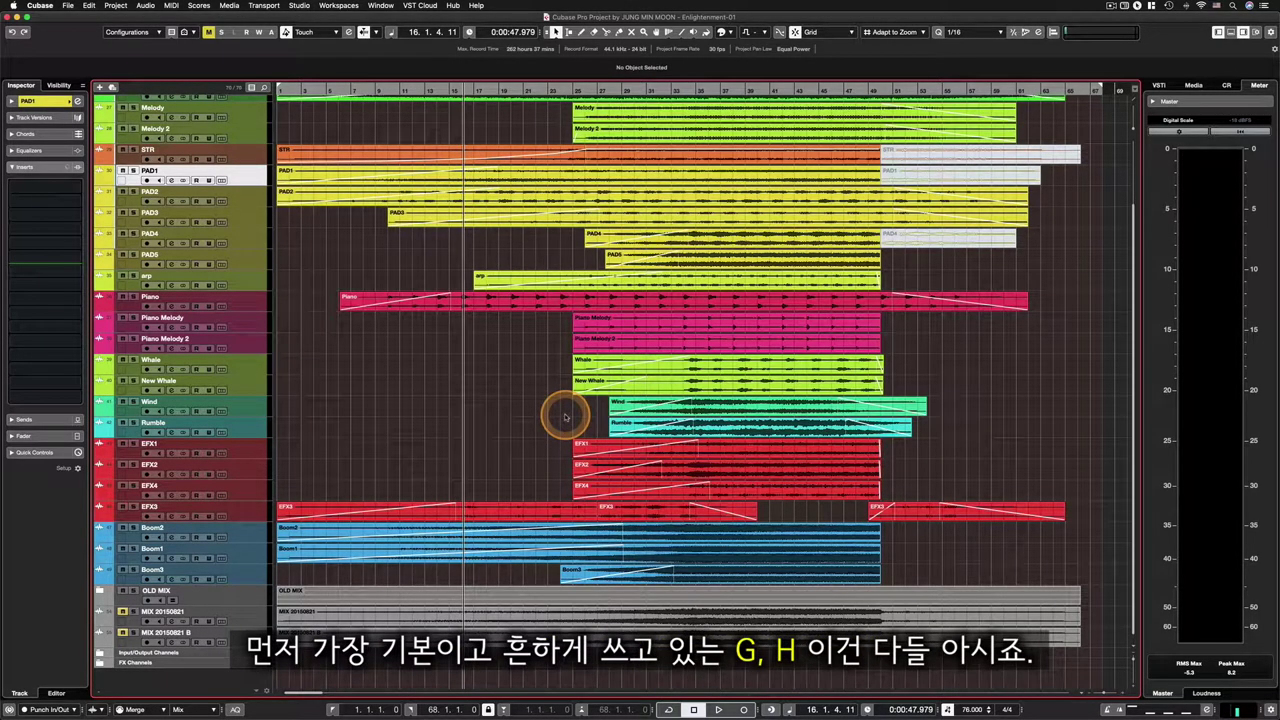
pyautogui.press('g')
pyautogui.press('g')
pyautogui.press('g')
pyautogui.press('g')
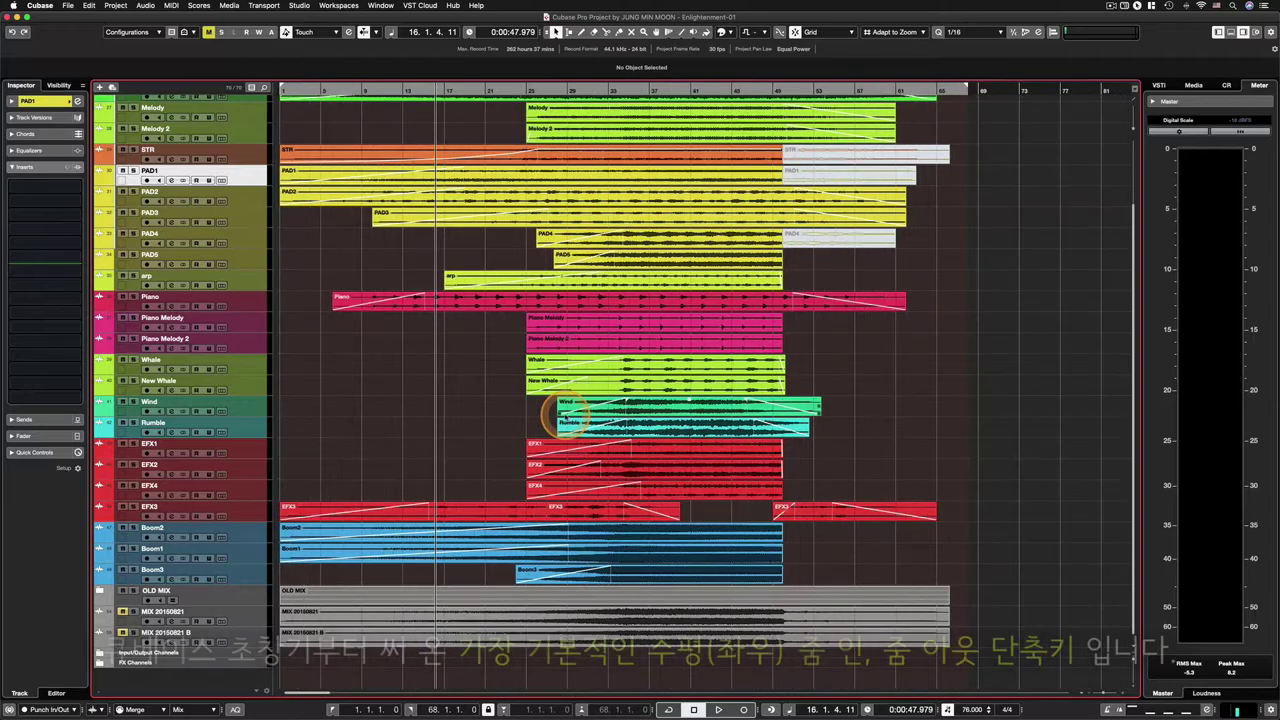
pyautogui.press('h')
pyautogui.press('h')
pyautogui.press('h')
pyautogui.press('h')
pyautogui.press('h')
pyautogui.press('h')
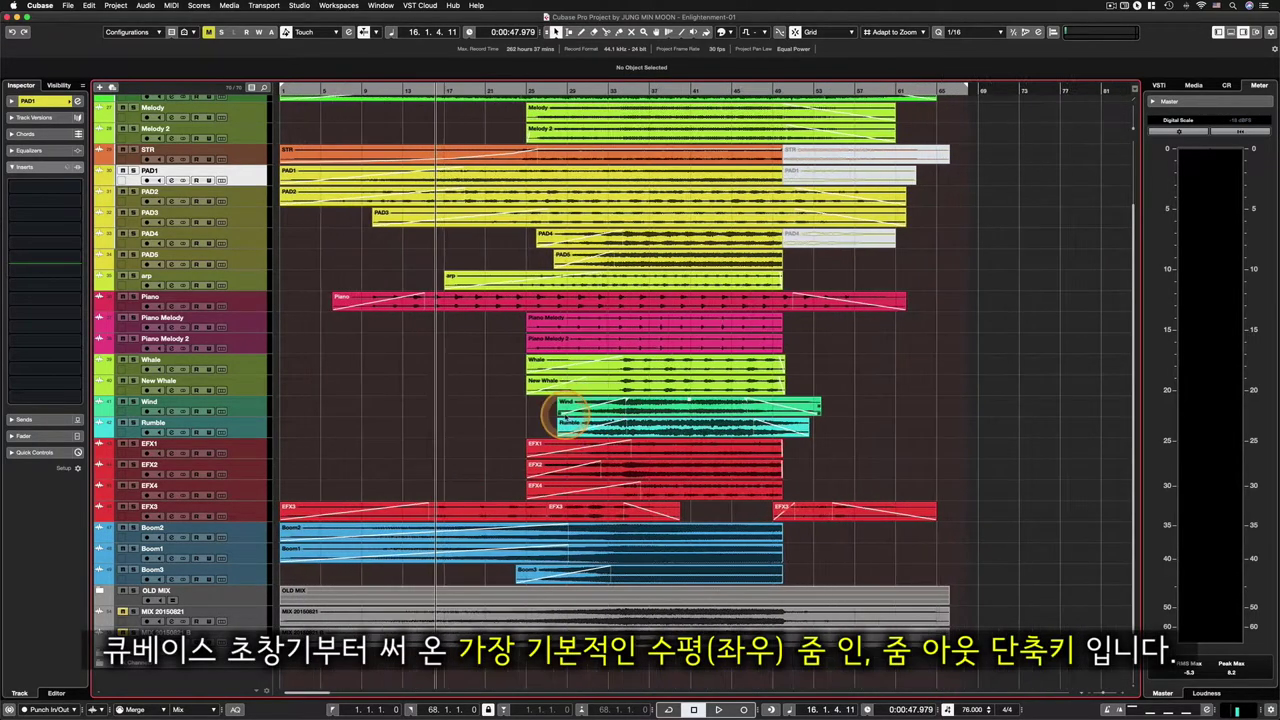
# - Alternate horizontal zoom out and in again, ending with the whole arrangement spanning the project window
pyautogui.press('g')
pyautogui.press('g')
pyautogui.press('g')
pyautogui.press('g')
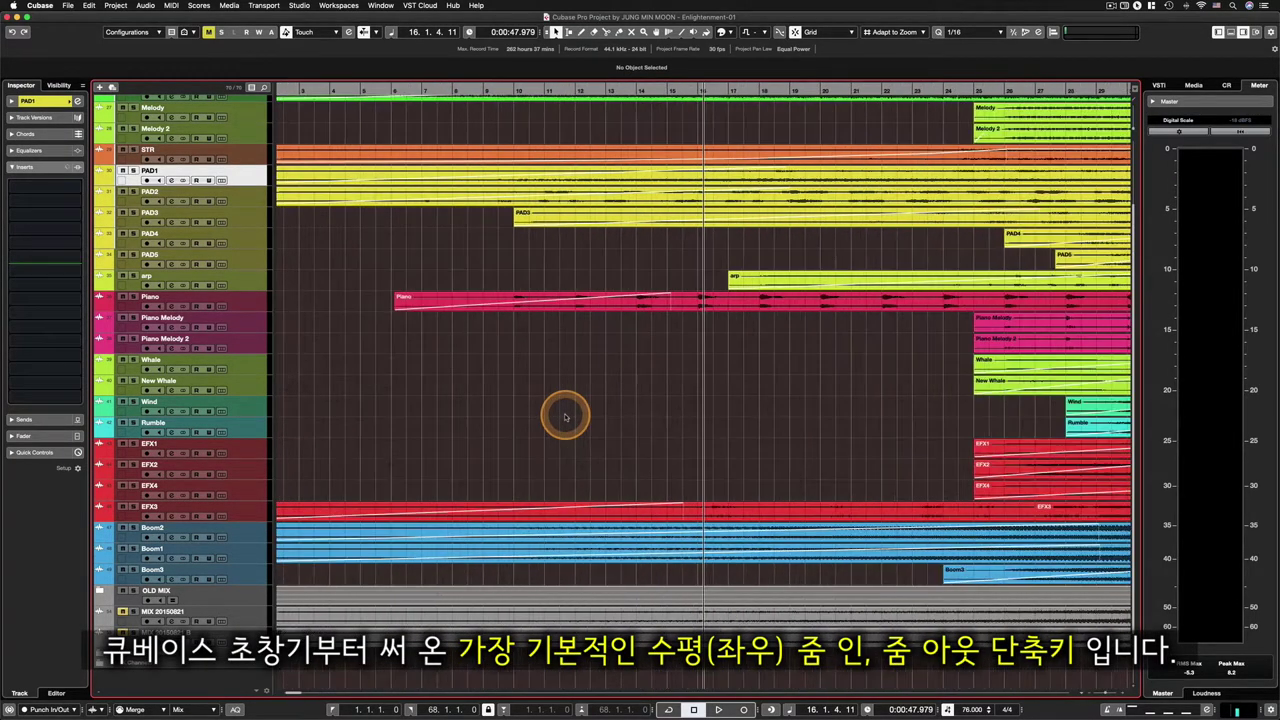
pyautogui.press('h')
pyautogui.press('h')
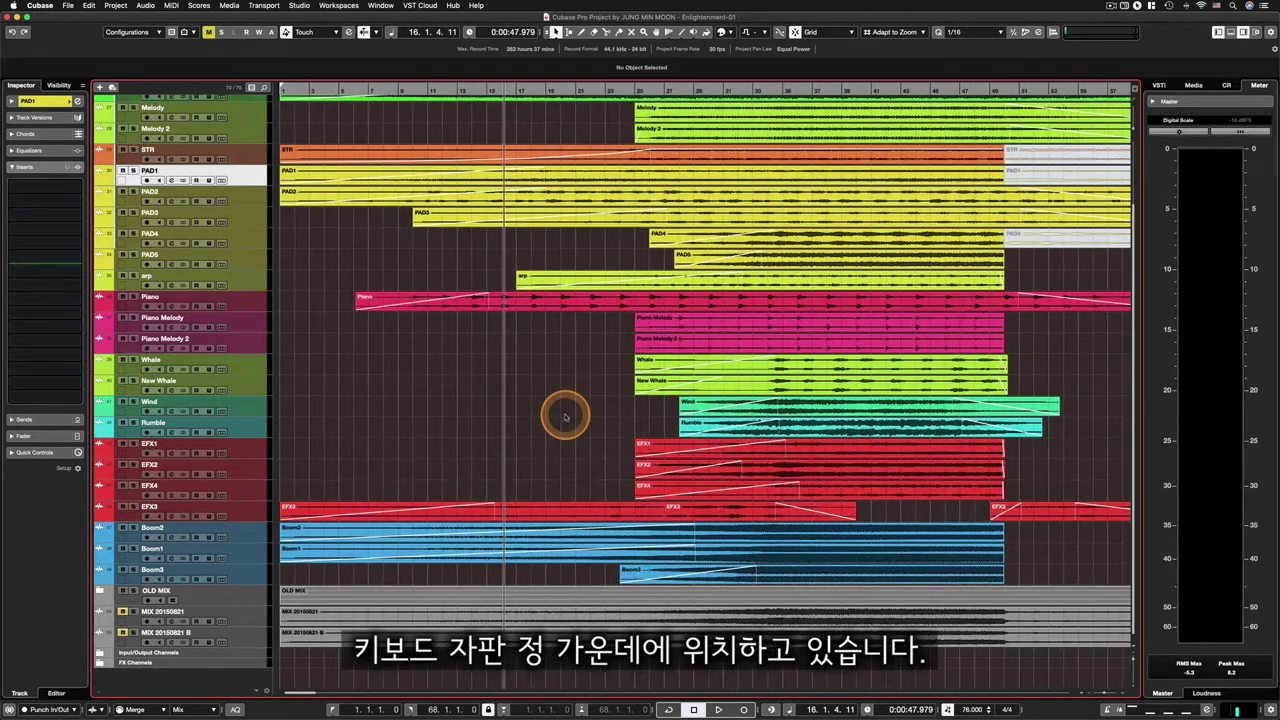
pyautogui.press('g')
pyautogui.press('g')
pyautogui.press('g')
pyautogui.press('h')
pyautogui.press('h')
pyautogui.press('h')
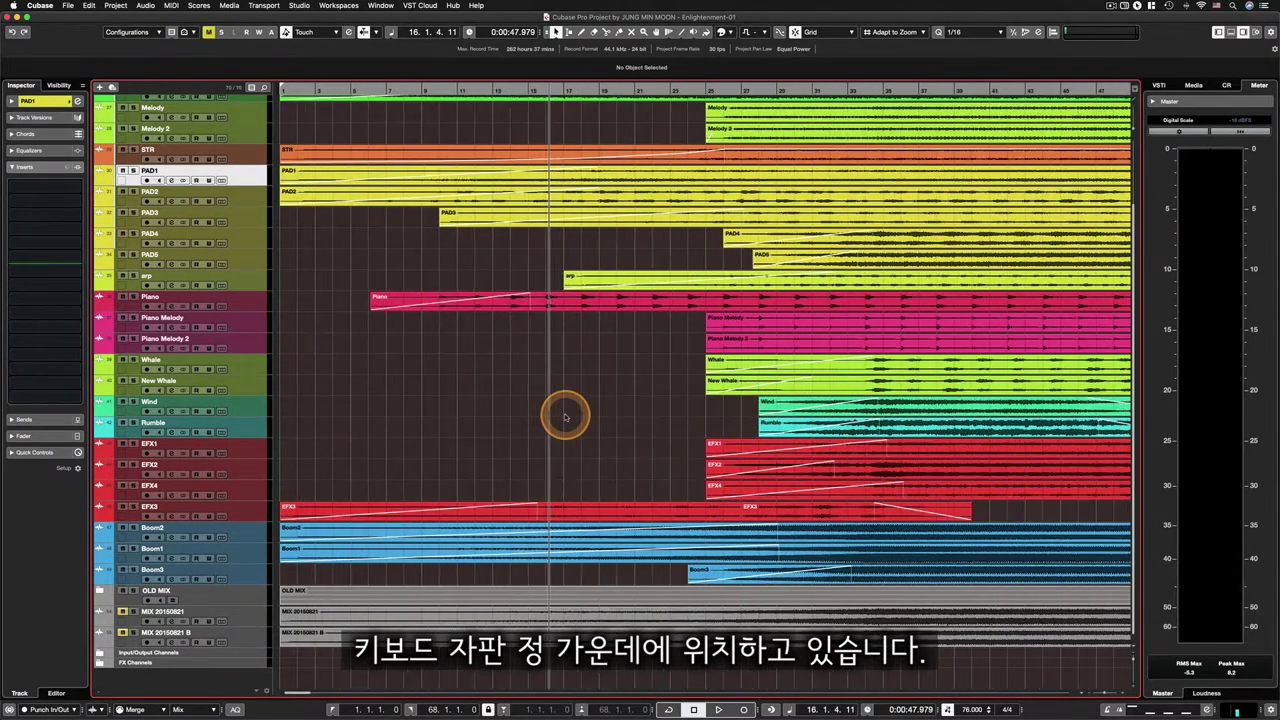
pyautogui.press('g')
pyautogui.press('g')
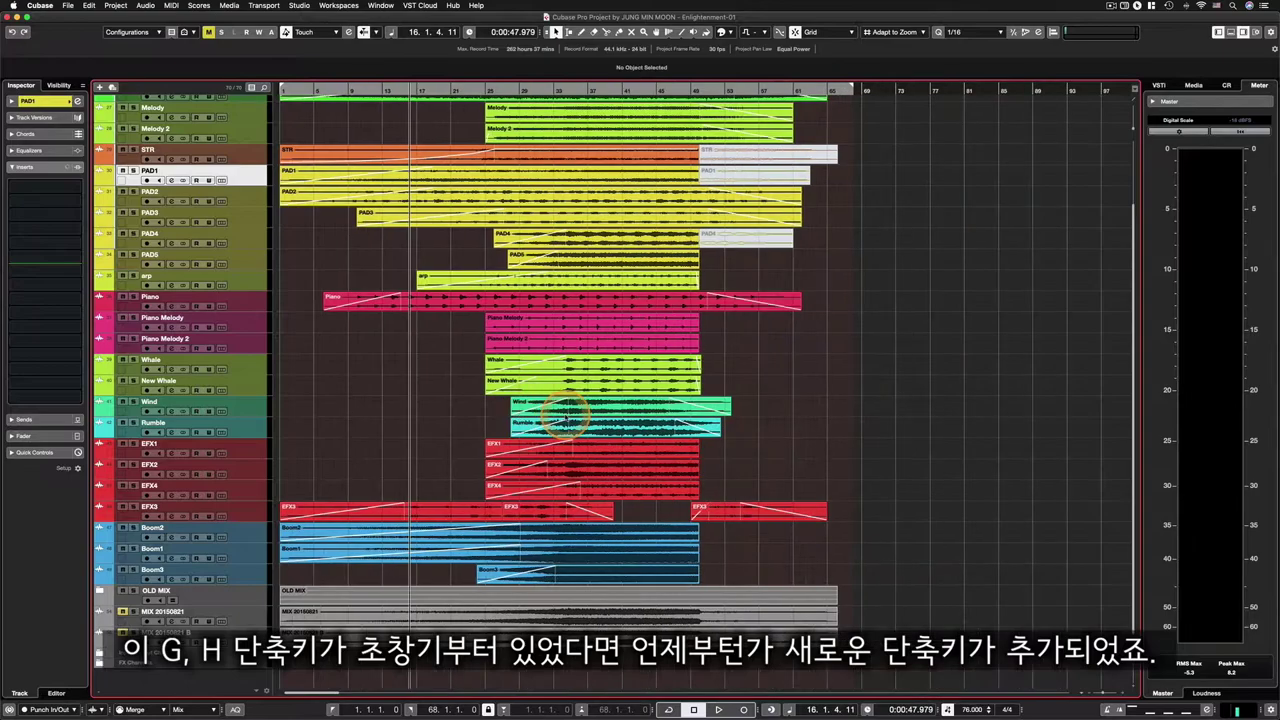
pyautogui.press('h')
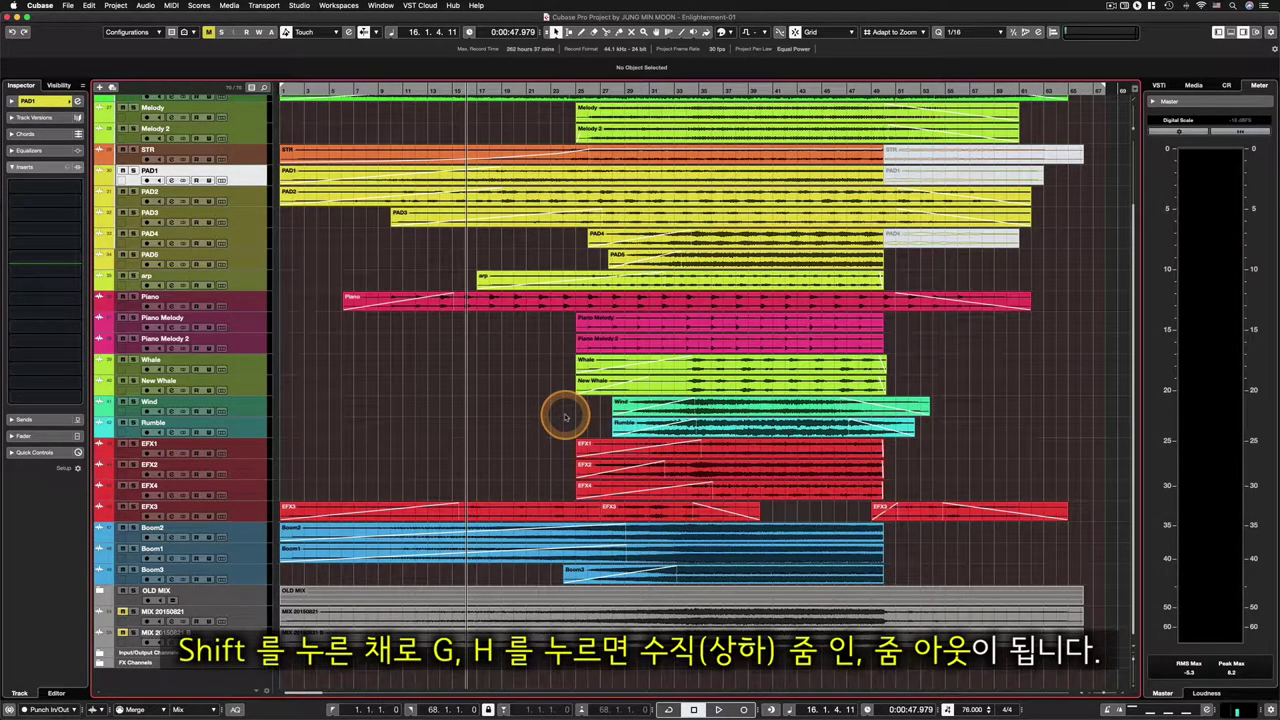
# - Zoom in vertically to enlarge all tracks, and start zooming back out vertically
pyautogui.hotkey('shift', 'h')
pyautogui.hotkey('shift', 'h')
pyautogui.hotkey('shift', 'h')
pyautogui.hotkey('shift', 'h')
pyautogui.hotkey('shift', 'g')
pyautogui.hotkey('shift', 'g')
pyautogui.hotkey('shift', 'g')
pyautogui.hotkey('shift', 'g')
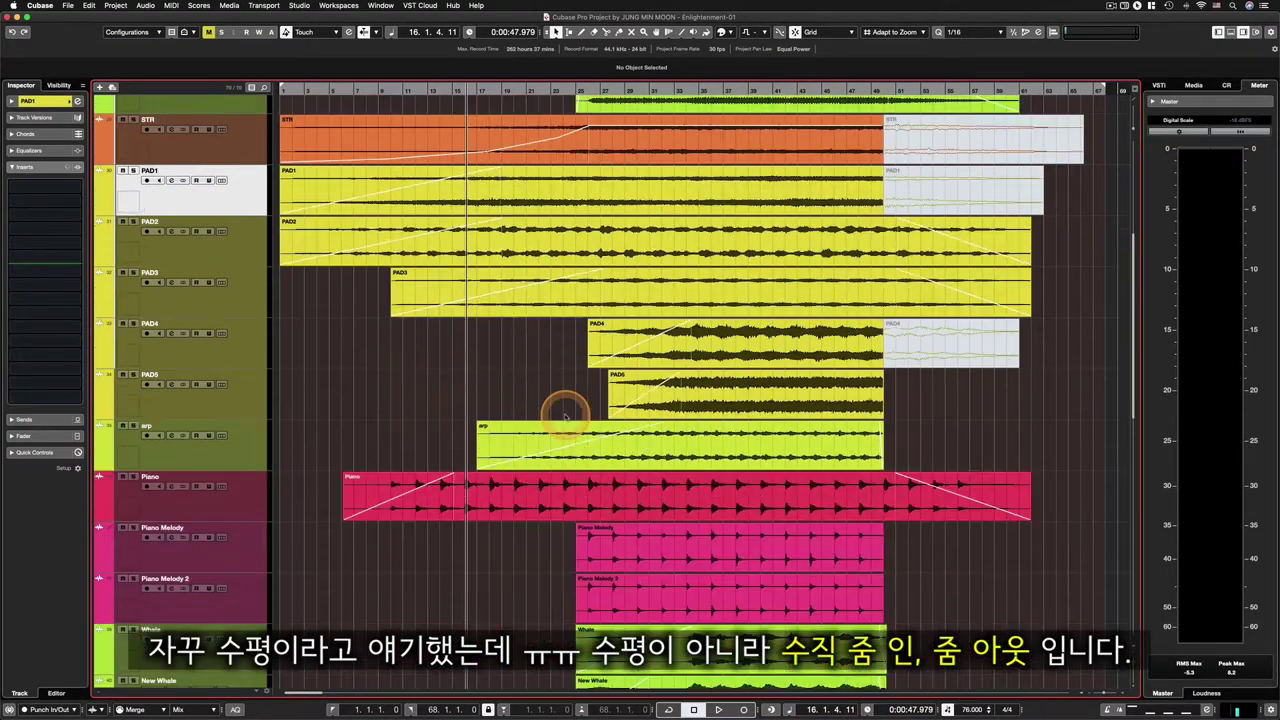
# - Alternate vertical zoom on all tracks between minimum and larger heights, ending one level above the smallest
pyautogui.hotkey('shift', 'g')
pyautogui.hotkey('shift', 'g')
pyautogui.hotkey('shift', 'g')
pyautogui.hotkey('shift', 'g')
pyautogui.hotkey('shift', 'h')
pyautogui.hotkey('shift', 'h')
pyautogui.hotkey('shift', 'h')
pyautogui.hotkey('shift', 'h')
pyautogui.hotkey('shift', 'g')
pyautogui.hotkey('shift', 'g')
pyautogui.hotkey('shift', 'g')
pyautogui.hotkey('shift', 'g')
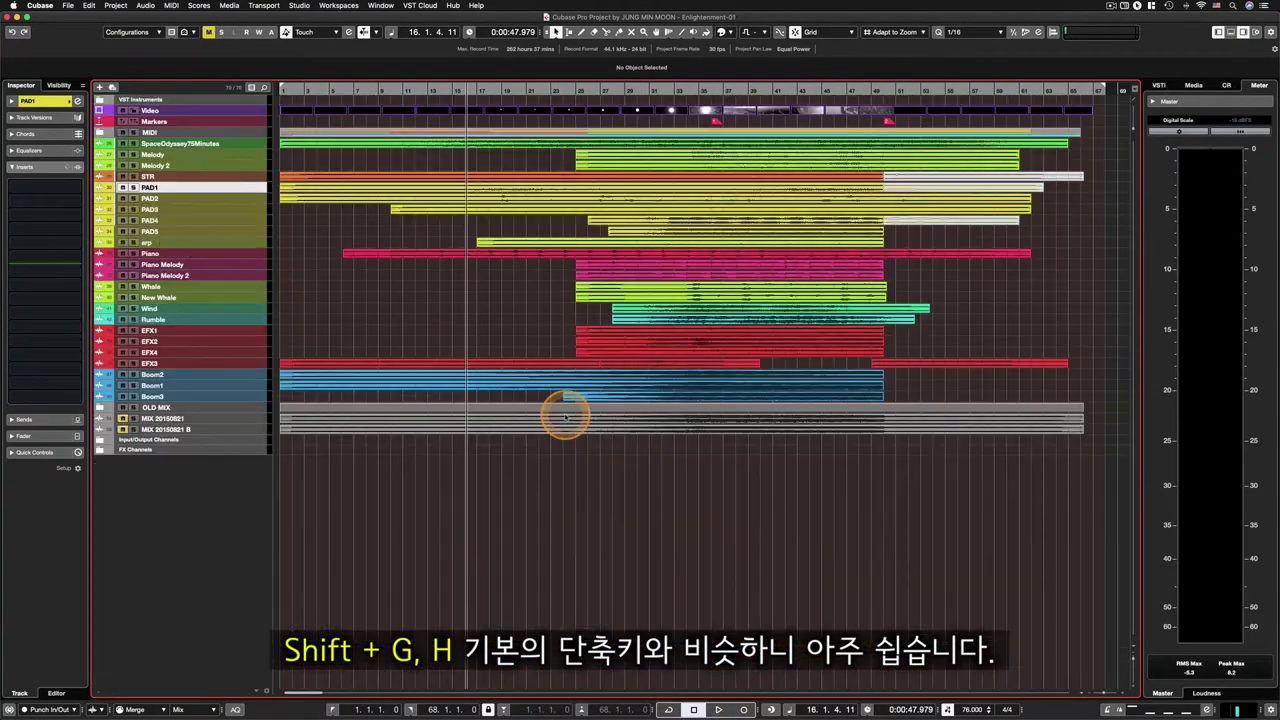
pyautogui.hotkey('shift', 'h')
# - Open the MixConsole and widen its channel strips with horizontal zoom in
pyautogui.press('F3')
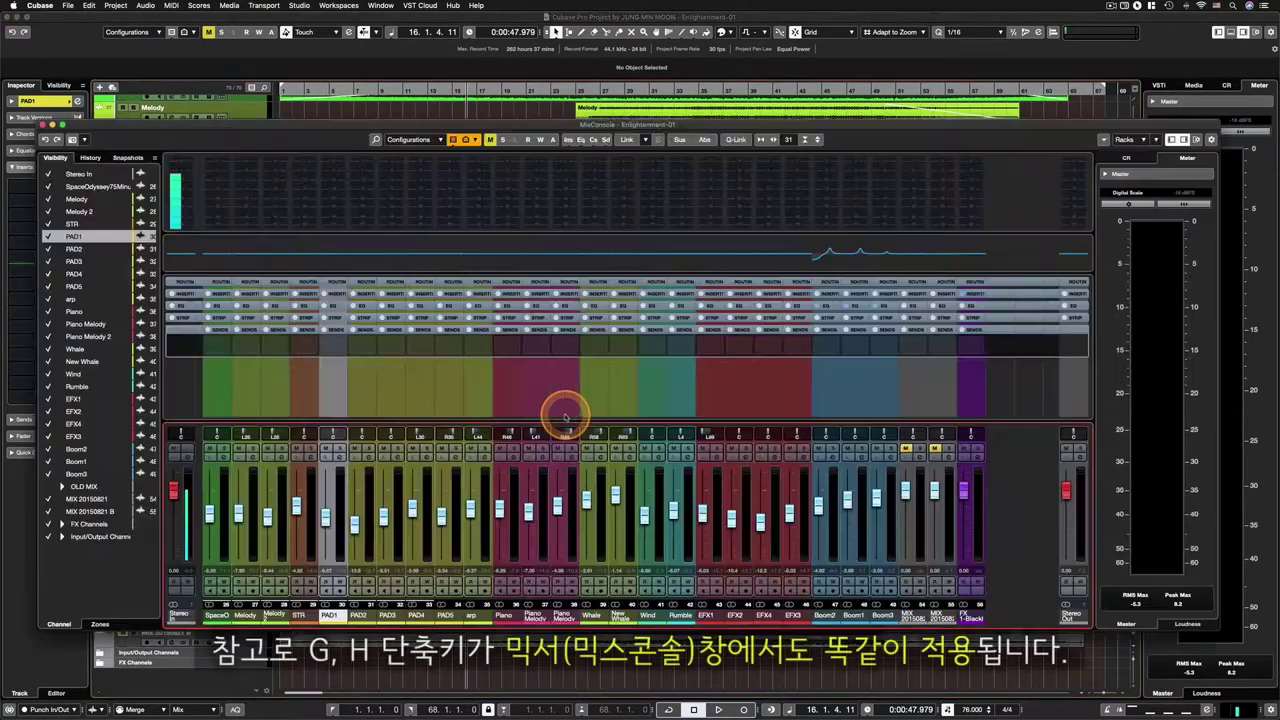
pyautogui.press('h')
pyautogui.press('h')
pyautogui.press('h')
pyautogui.press('h')
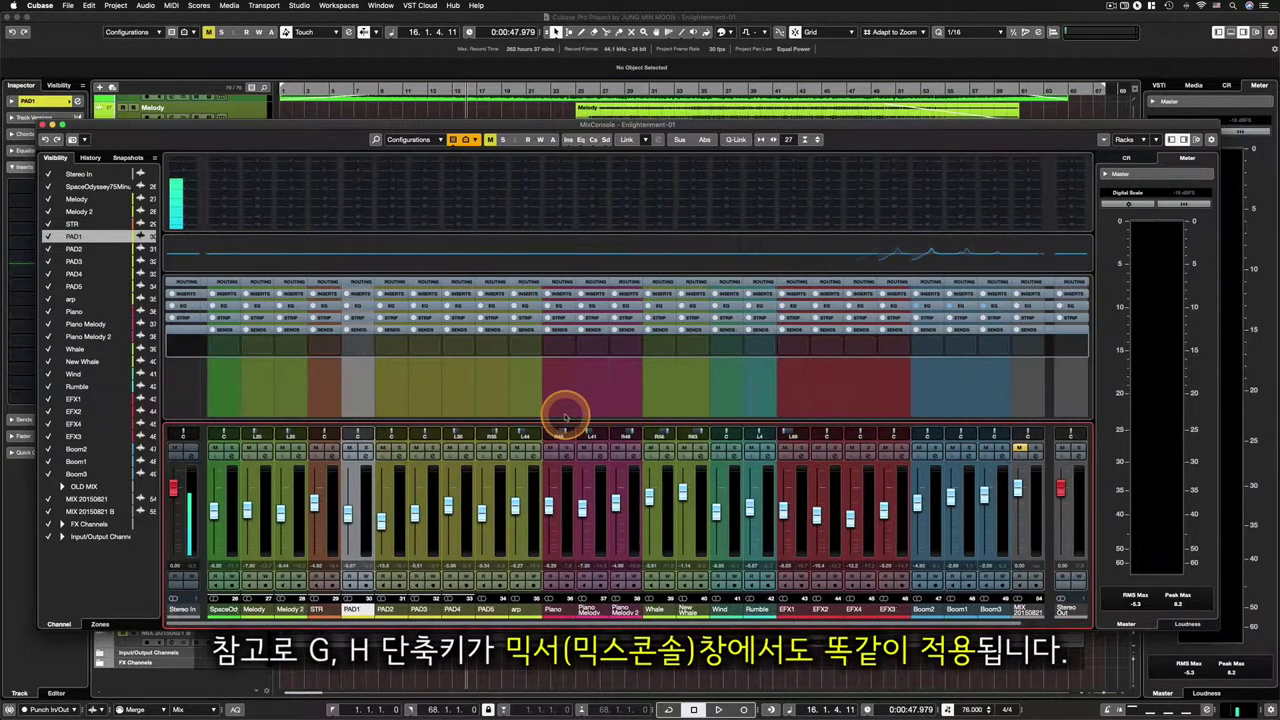
pyautogui.press('h')
pyautogui.press('h')
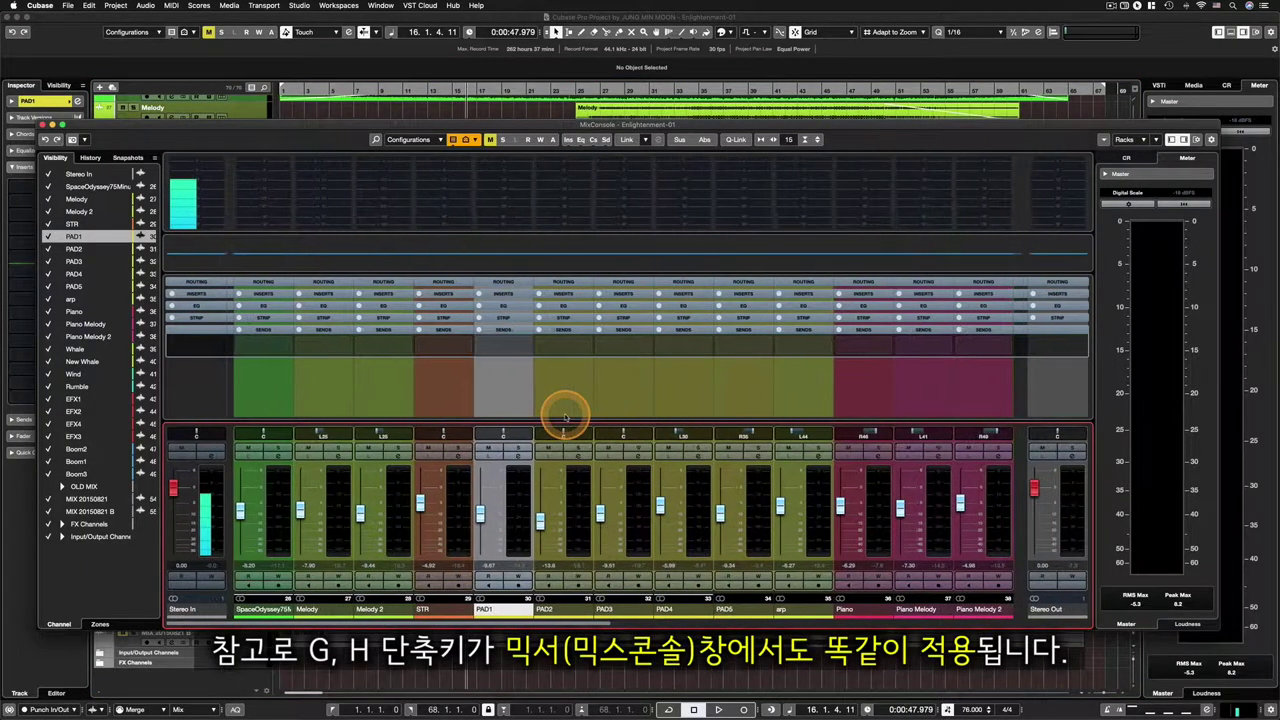
# - Narrow the mixer's channel strips until all channels fit, and close the MixConsole
pyautogui.press('g')
pyautogui.press('g')
pyautogui.press('g')
pyautogui.press('g')
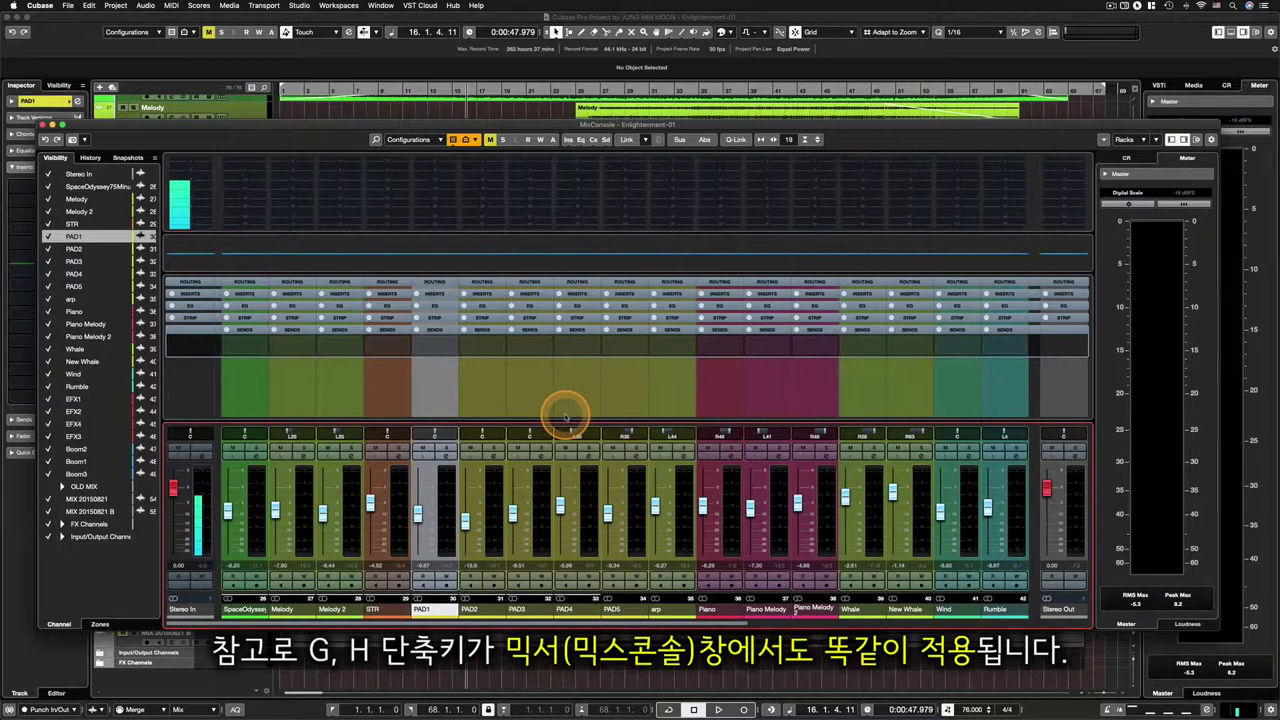
pyautogui.press('g')
pyautogui.press('g')
pyautogui.press('g')
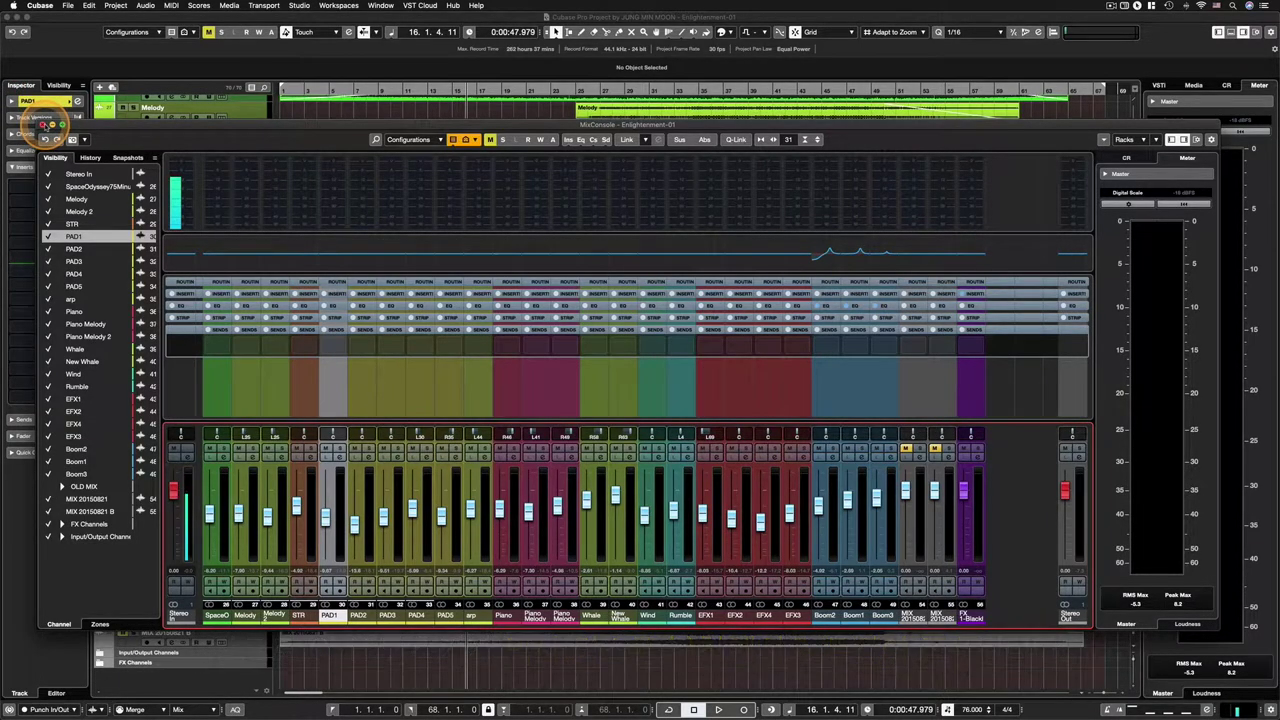
pyautogui.click(44, 125)
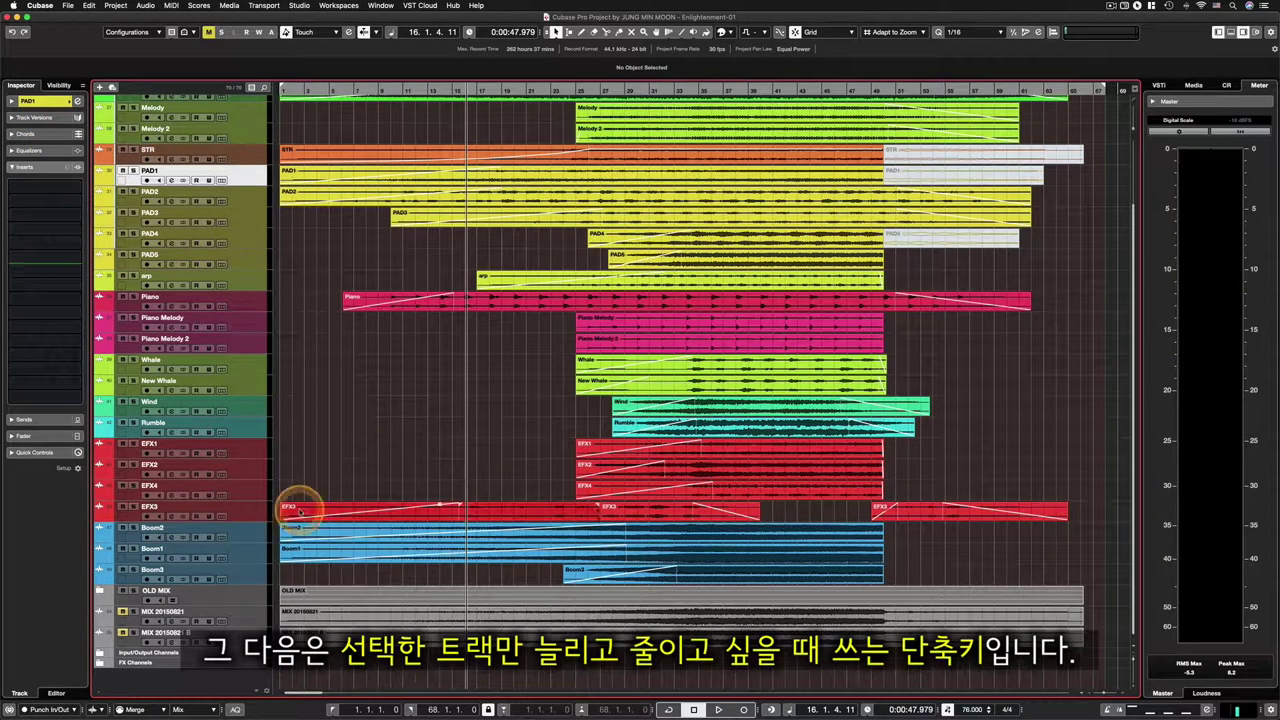
# - Zoom in on the timeline and enlarge only the selected PAD1 track's height to about eight times the other tracks
pyautogui.press('h')
pyautogui.press('h')
pyautogui.press('h')
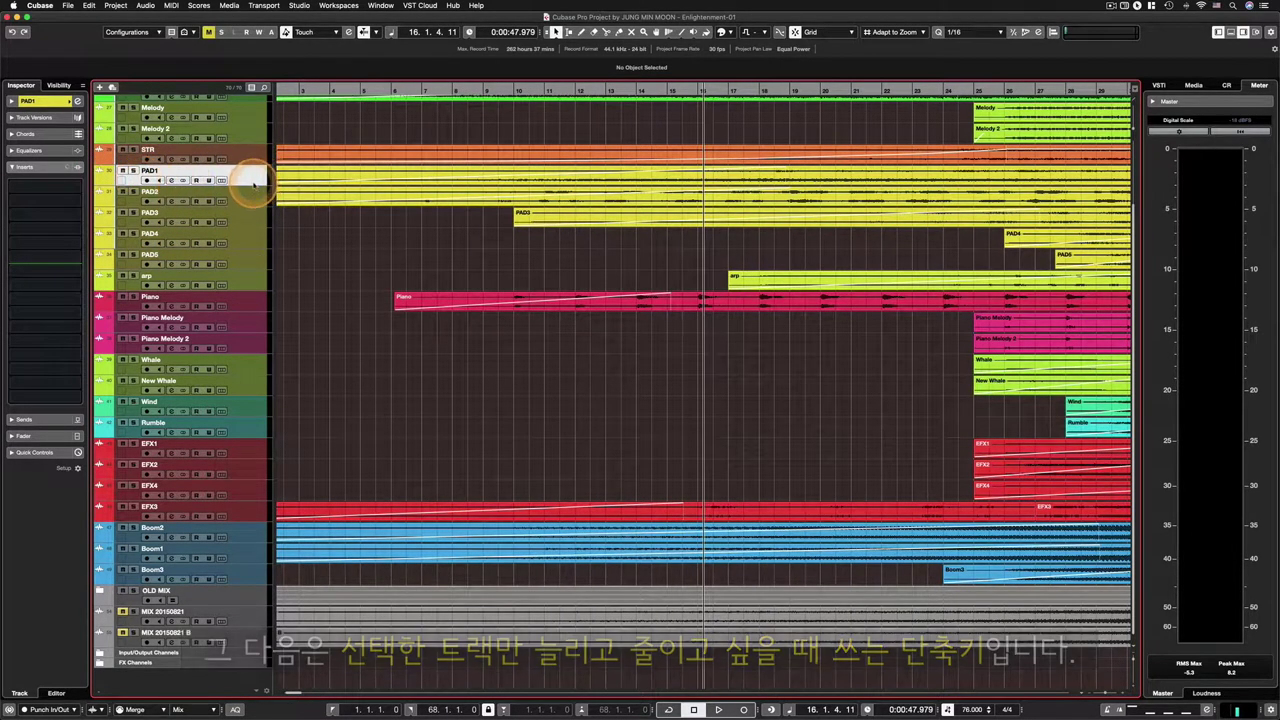
pyautogui.moveTo(252, 186)
pyautogui.mouseDown()
pyautogui.moveTo(257, 249)
pyautogui.moveTo(243, 187)
pyautogui.mouseUp()
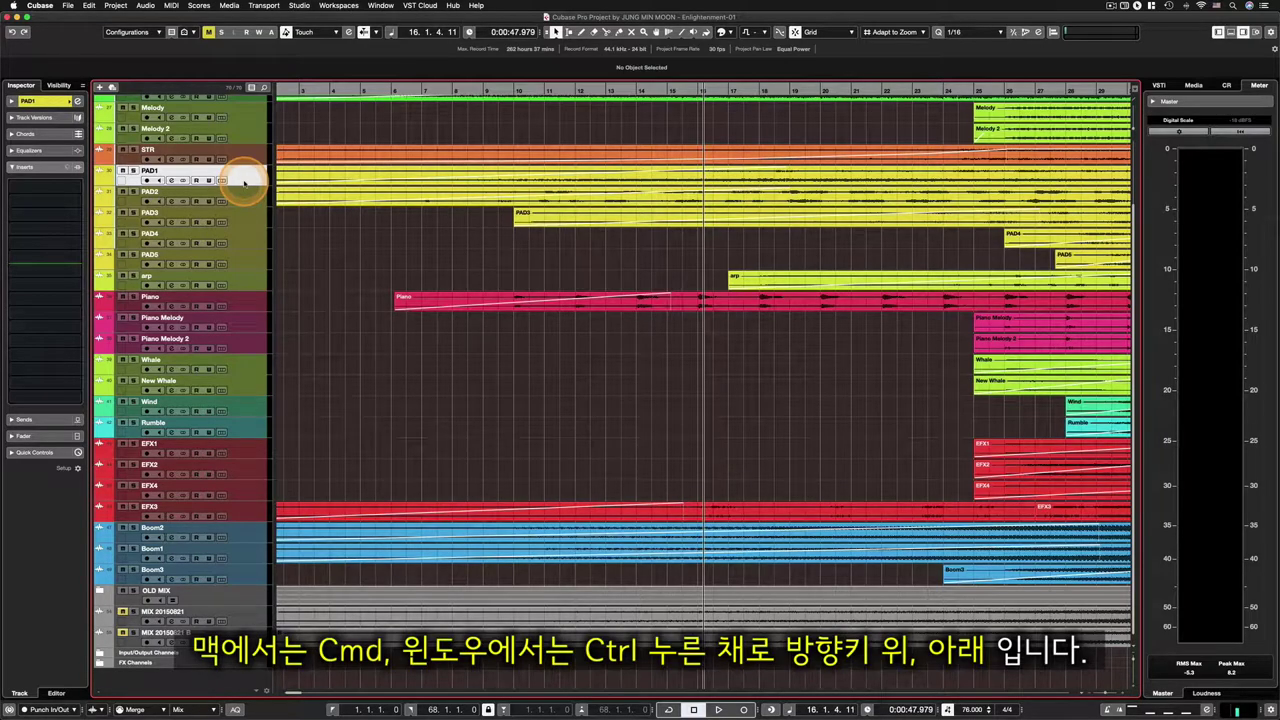
pyautogui.press('super+Down')
pyautogui.press('super+Down')
pyautogui.press('super+Down')
pyautogui.press('super+Down')
pyautogui.press('super+Down')
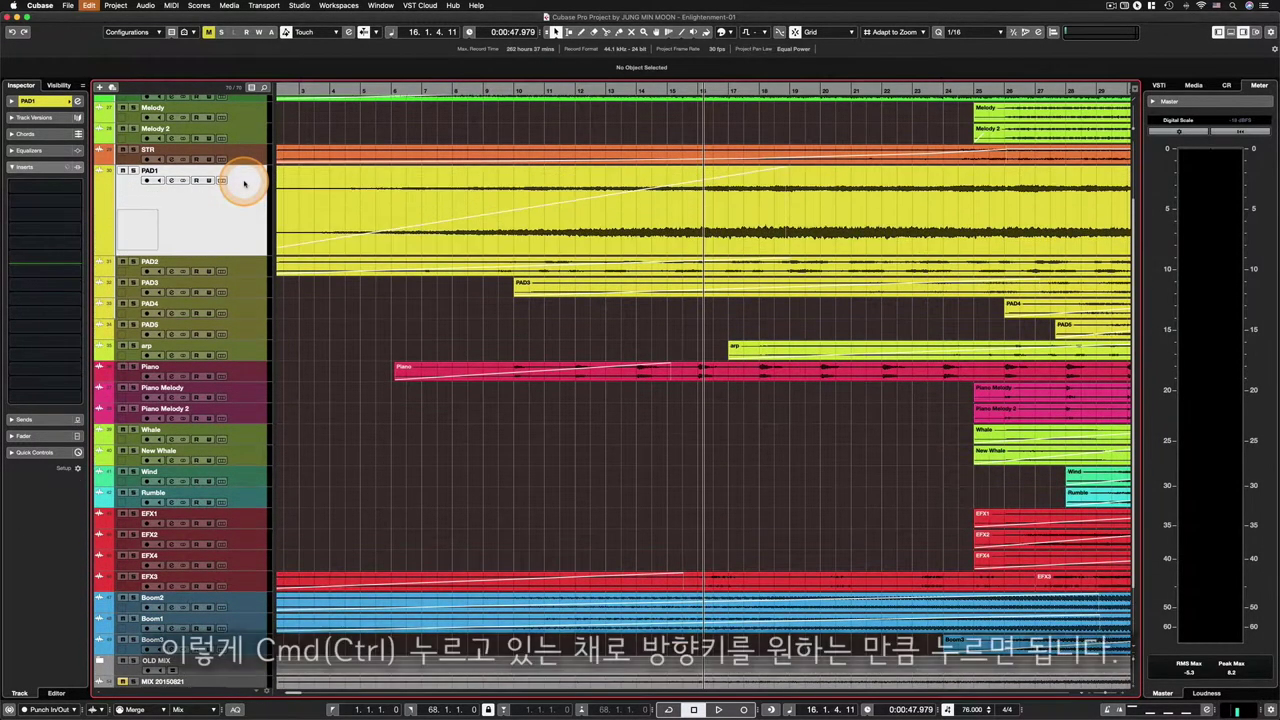
pyautogui.press('super+Down')
pyautogui.press('super+Down')
pyautogui.press('super+Down')
pyautogui.press('super+Down')
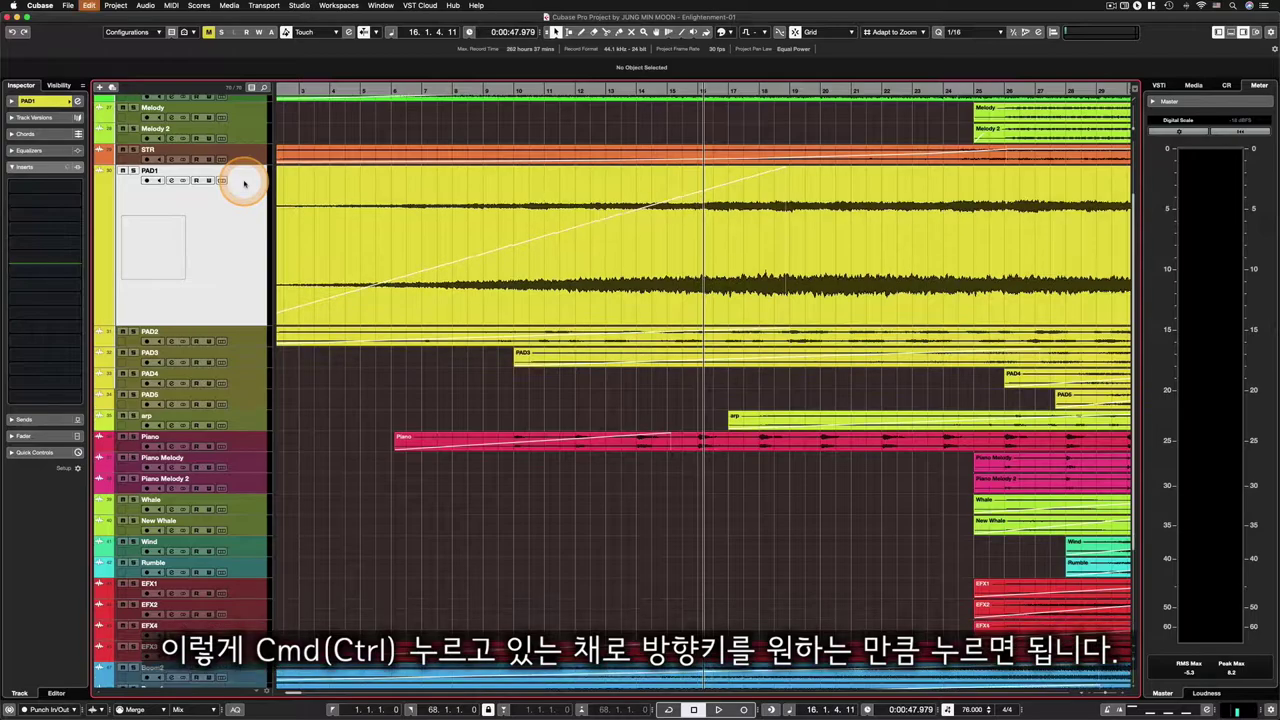
# - Reduce the selected PAD1 track's height and enlarge it again
pyautogui.press('super+Up')
pyautogui.press('super+Up')
pyautogui.press('super+Up')
pyautogui.press('super+Up')
pyautogui.press('super+Down')
pyautogui.press('super+Down')
pyautogui.press('super+Down')
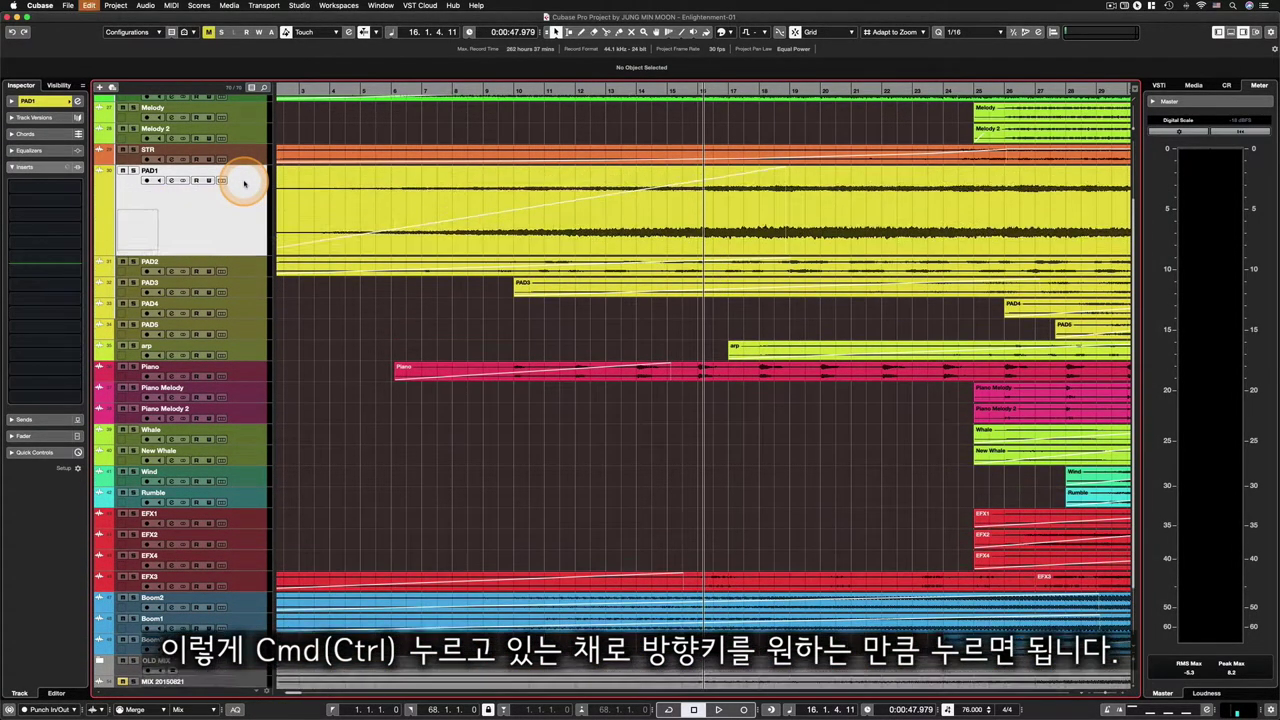
# - Enlarge the PAD1 track once more, and shrink it back to the same height as the other tracks
pyautogui.press('super+Down')
pyautogui.press('super+Down')
pyautogui.press('super+Down')
pyautogui.press('super+Down')
pyautogui.press('super+Up')
pyautogui.press('super+Up')
pyautogui.press('super+Up')
pyautogui.press('super+Up')
pyautogui.press('super+Up')
pyautogui.press('super+Up')
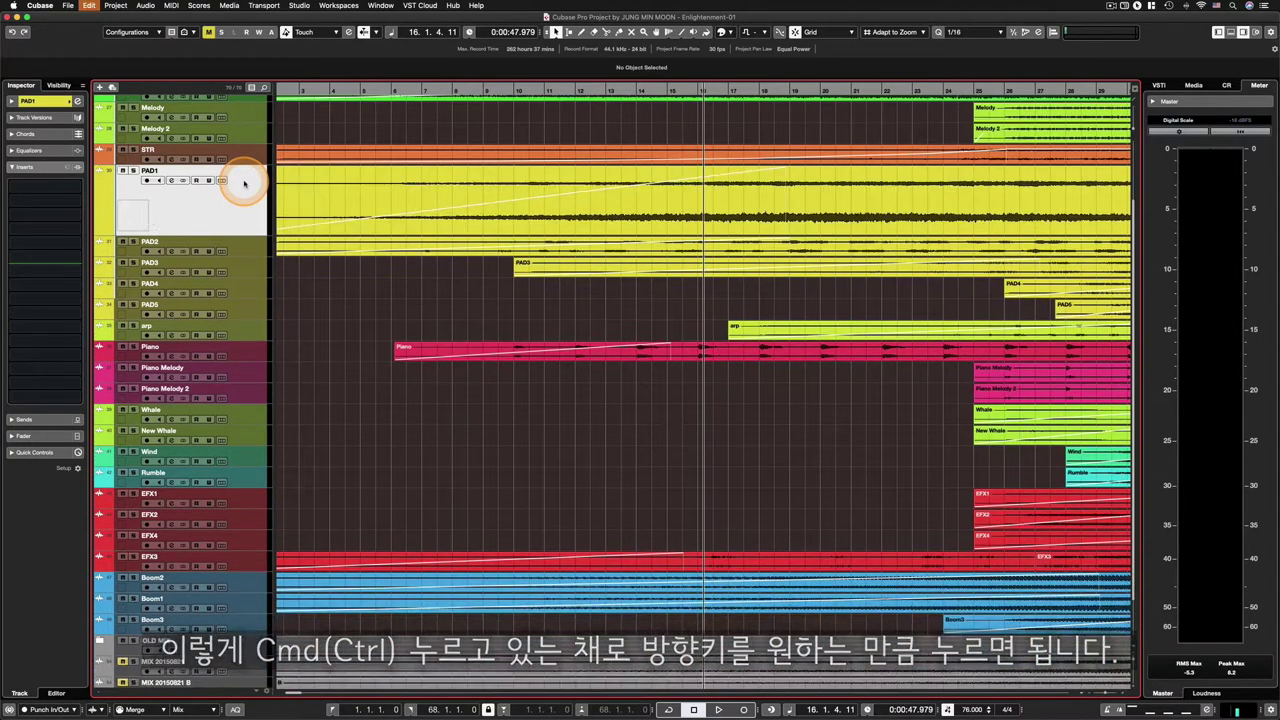
pyautogui.press('super+Up')
pyautogui.press('super+Up')
pyautogui.press('super+Up')
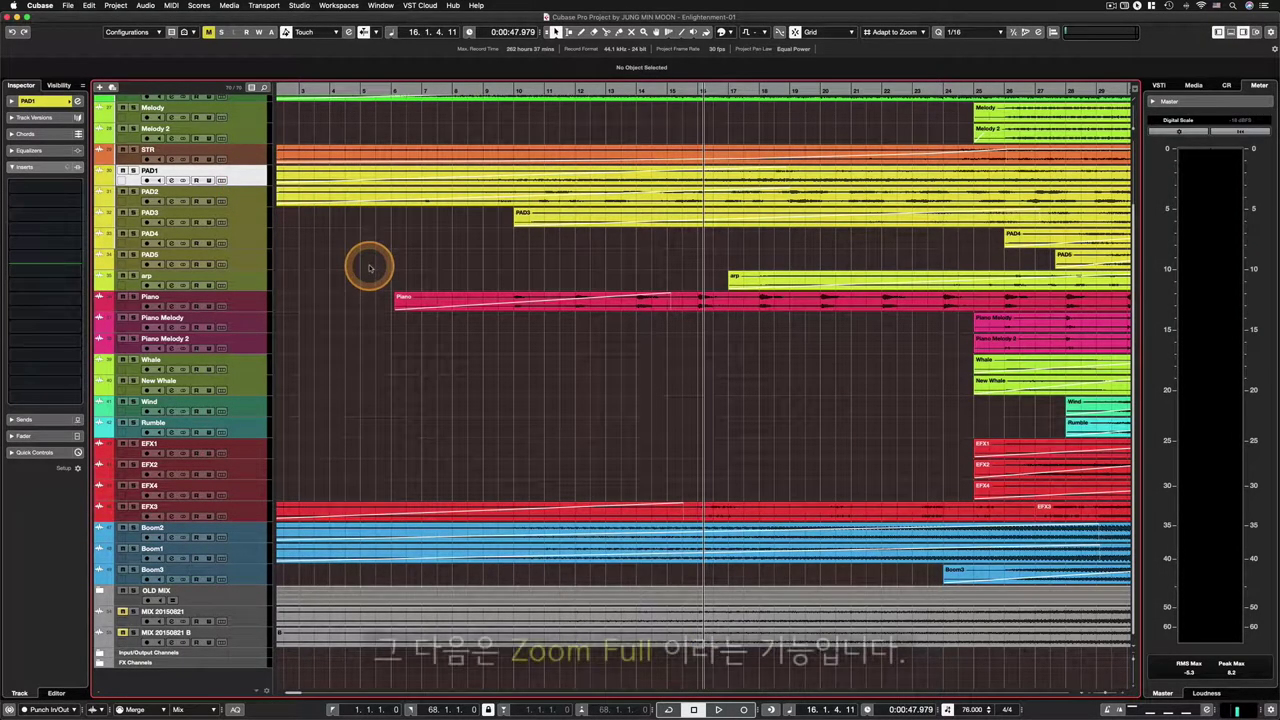
# - Zoom the timeline out horizontally and back in to show roughly the first 39 bars
pyautogui.hotkey('shift', 'f')
pyautogui.press('g')
pyautogui.press('g')
pyautogui.press('g')
pyautogui.press('g')
pyautogui.press('h')
pyautogui.press('h')
pyautogui.press('h')
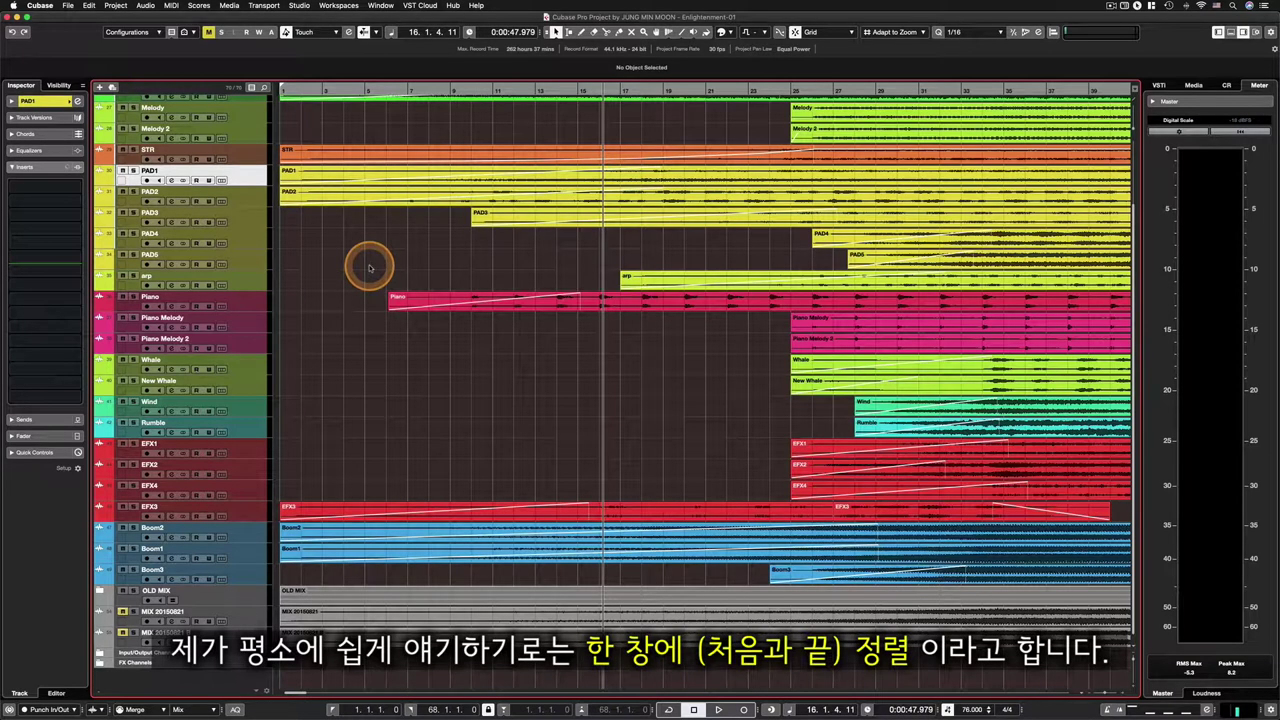
# - Zoom out horizontally until the project's beginning and end both fit in the window
pyautogui.press('g')
pyautogui.press('g')
pyautogui.press('g')
pyautogui.press('g')
pyautogui.press('g')
pyautogui.press('g')
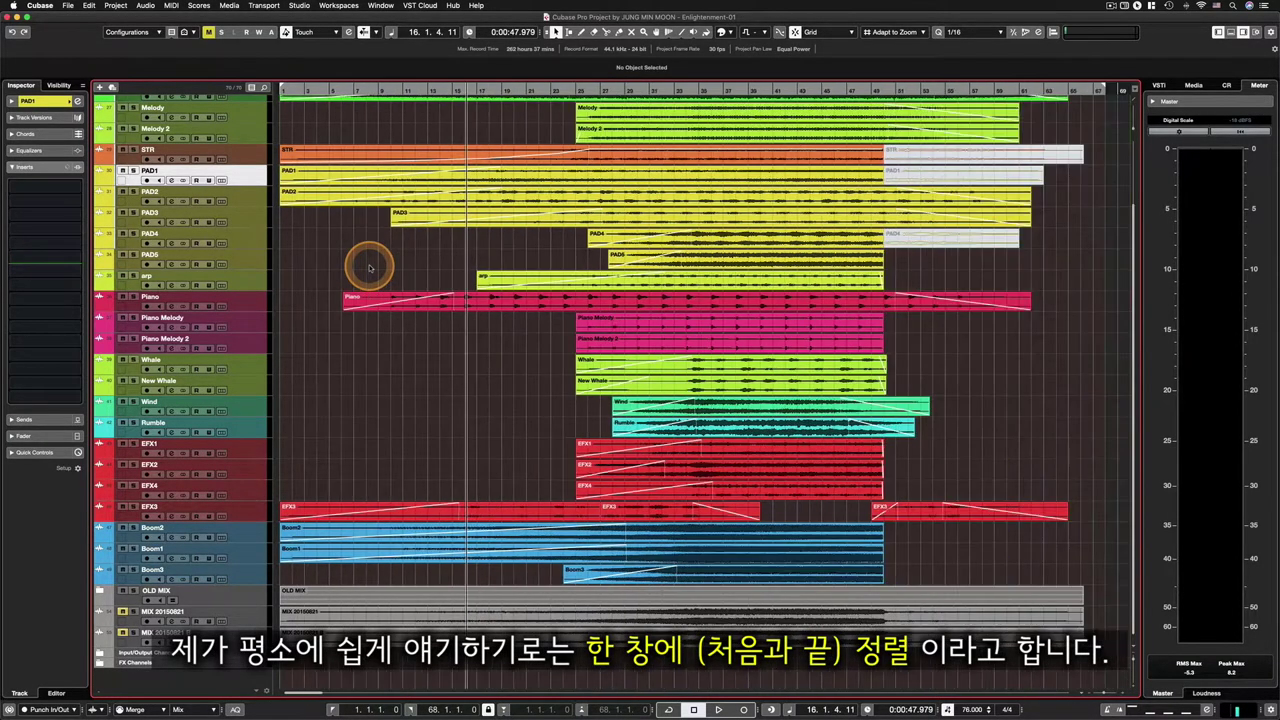
# - Zoom in closely around bar 16 with taller tracks, and restore the full project length with Zoom Full
pyautogui.moveTo(281, 88); pyautogui.dragTo(502, 224)
pyautogui.hotkey('shift', 'h')
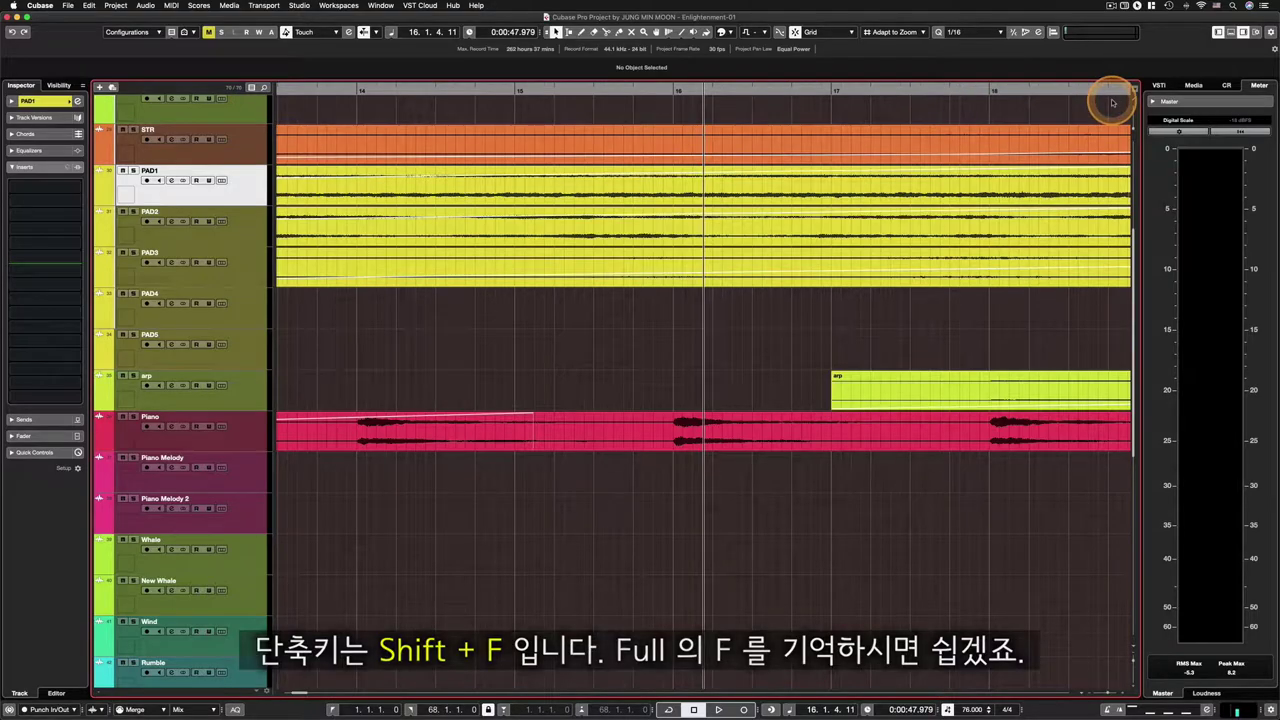
pyautogui.hotkey('shift', 'f')
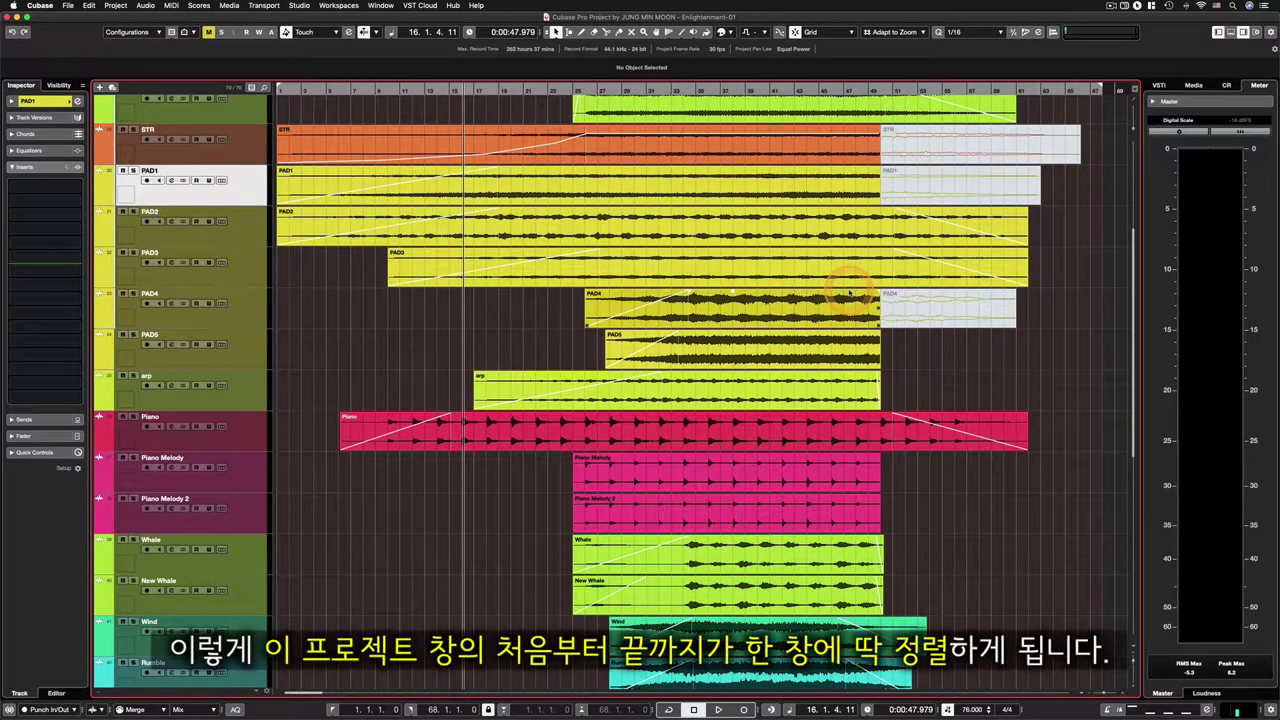
# - Check the tracks from start to end, and reduce all track heights until every track fits in the window
pyautogui.scroll(3, 849, 292)
pyautogui.scroll(-10, 849, 292)
pyautogui.scroll(10, 849, 292)
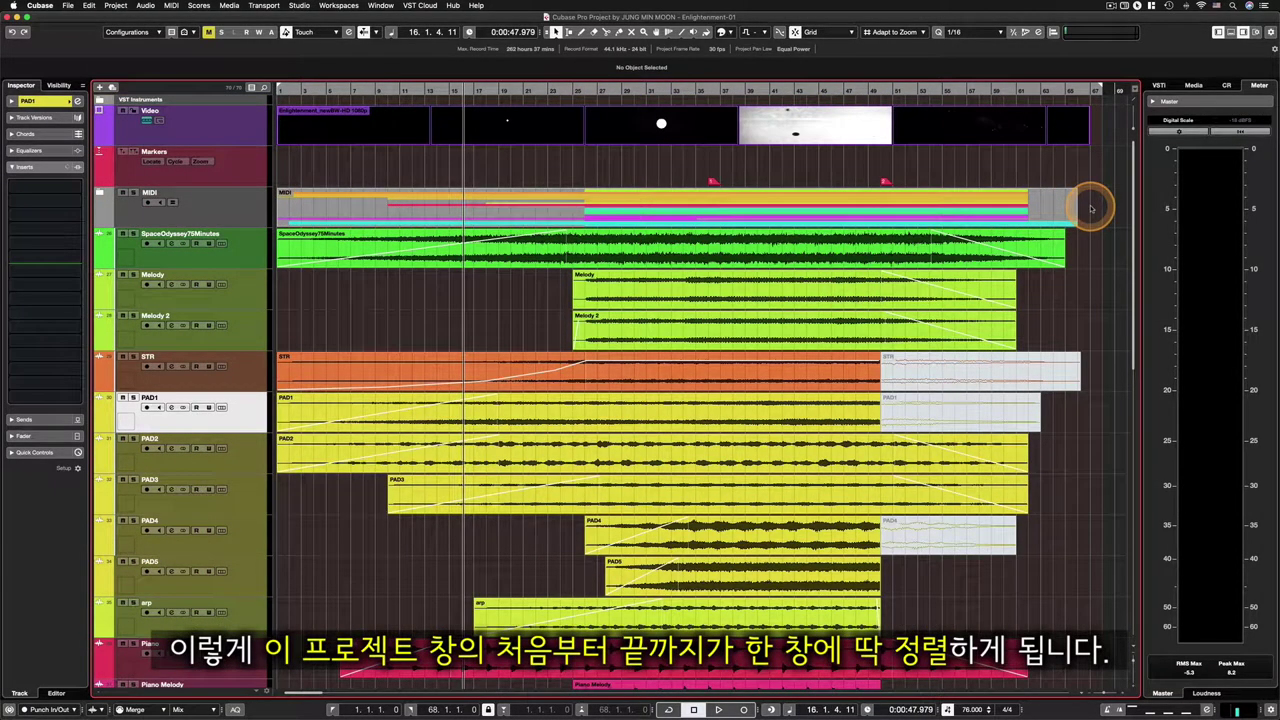
pyautogui.hotkey('shift', 'g')
pyautogui.hotkey('shift', 'g')
pyautogui.hotkey('shift', 'g')
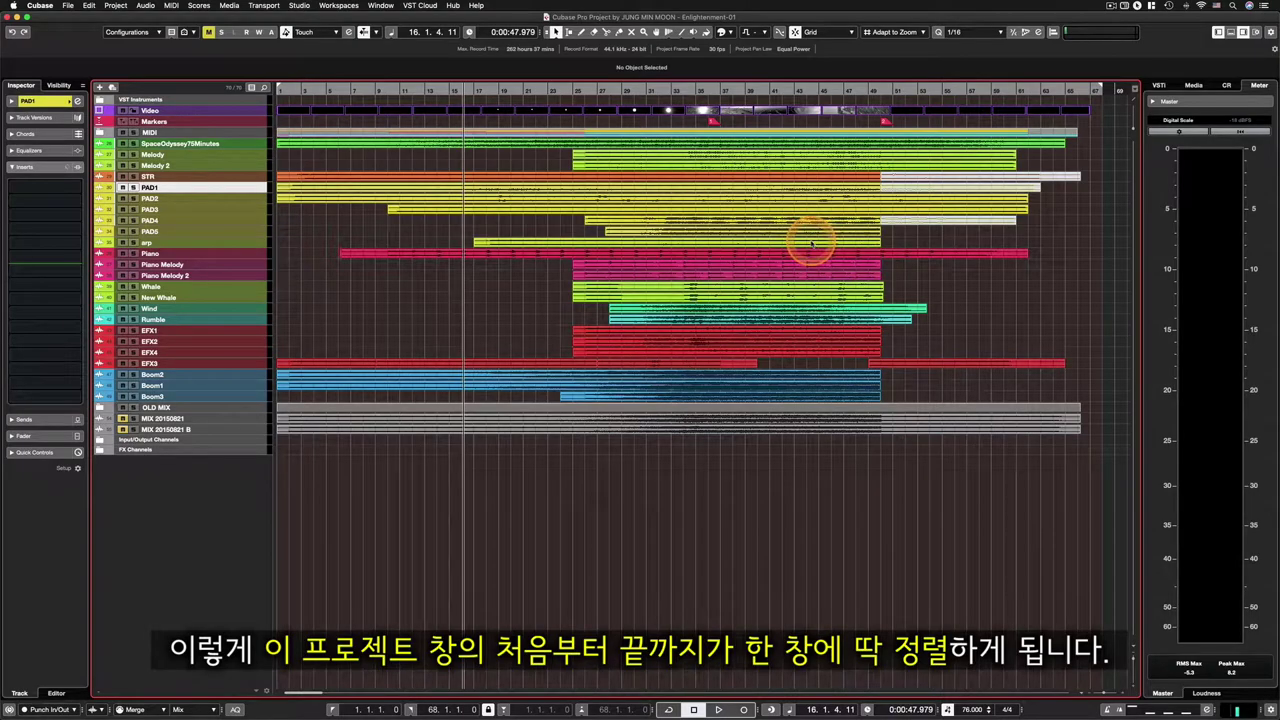
# - Zoom in far on the timeline horizontally, and fit the entire project again with Zoom Full
pyautogui.press('h')
pyautogui.press('h')
pyautogui.press('h')
pyautogui.press('h')
pyautogui.press('h')
pyautogui.press('h')
pyautogui.press('h')
pyautogui.hotkey('shift', 'f')
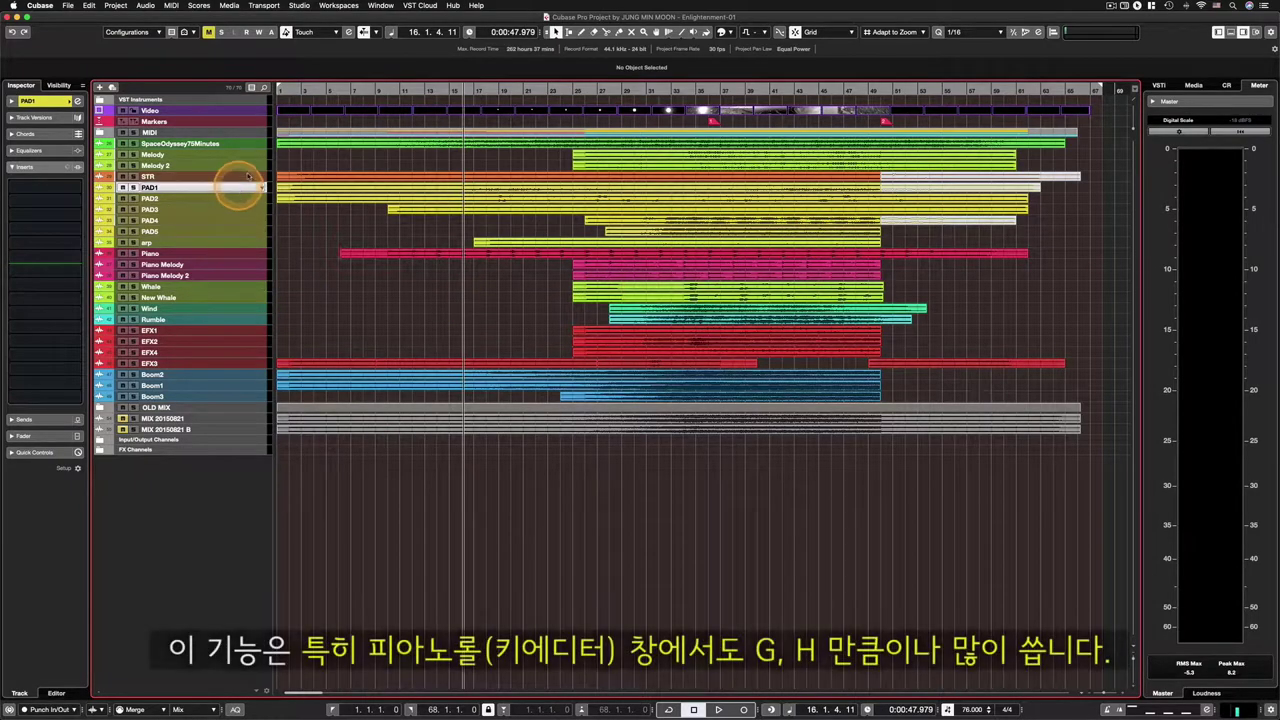
# - Expand the MIDI folder and open the Pad2 part in the Key Editor, zoomed in on the notes around bars 14 to 17
pyautogui.click(99, 132)
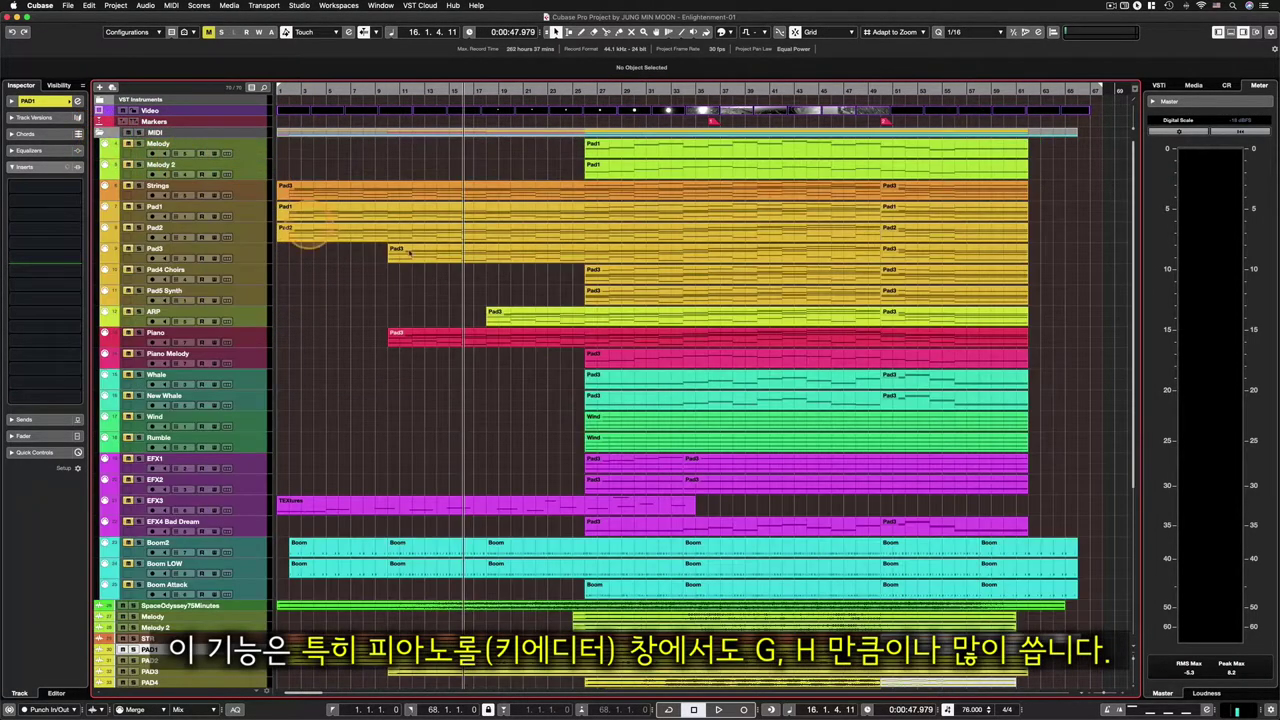
pyautogui.doubleClick(612, 229)
pyautogui.press('h')
pyautogui.press('h')
pyautogui.press('h')
pyautogui.press('h')
pyautogui.press('h')
pyautogui.press('h')
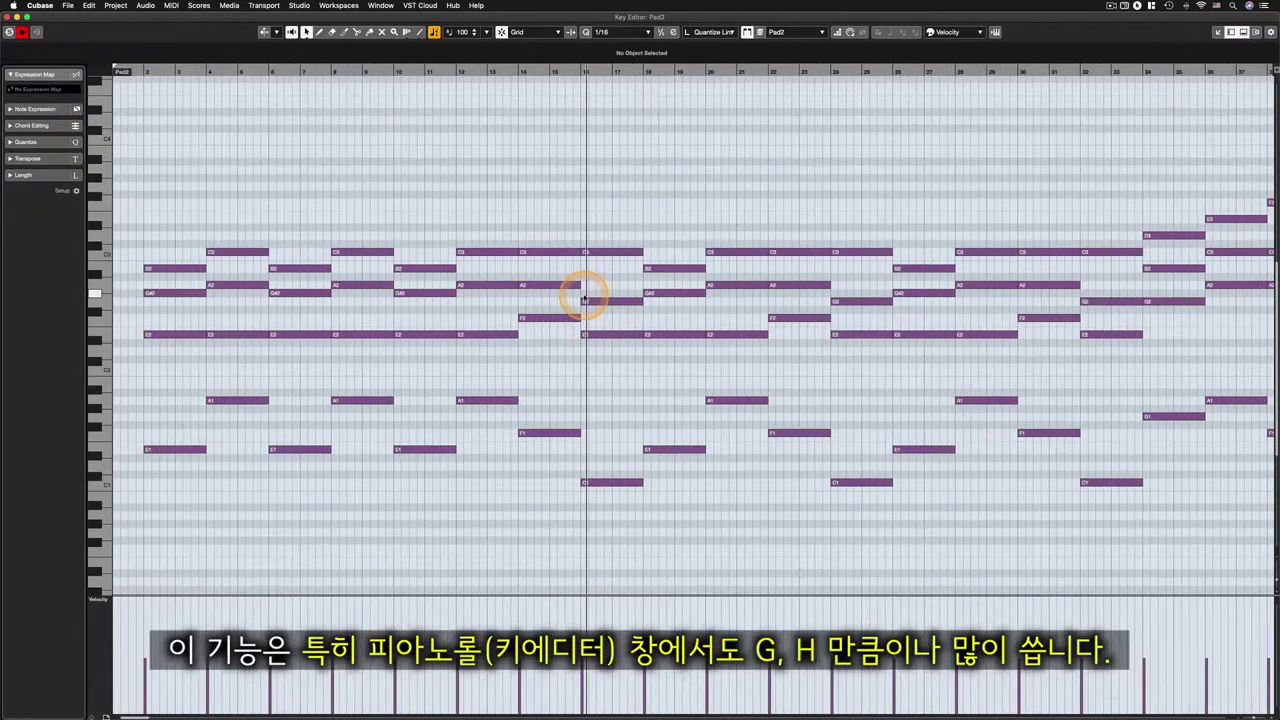
pyautogui.press('h')
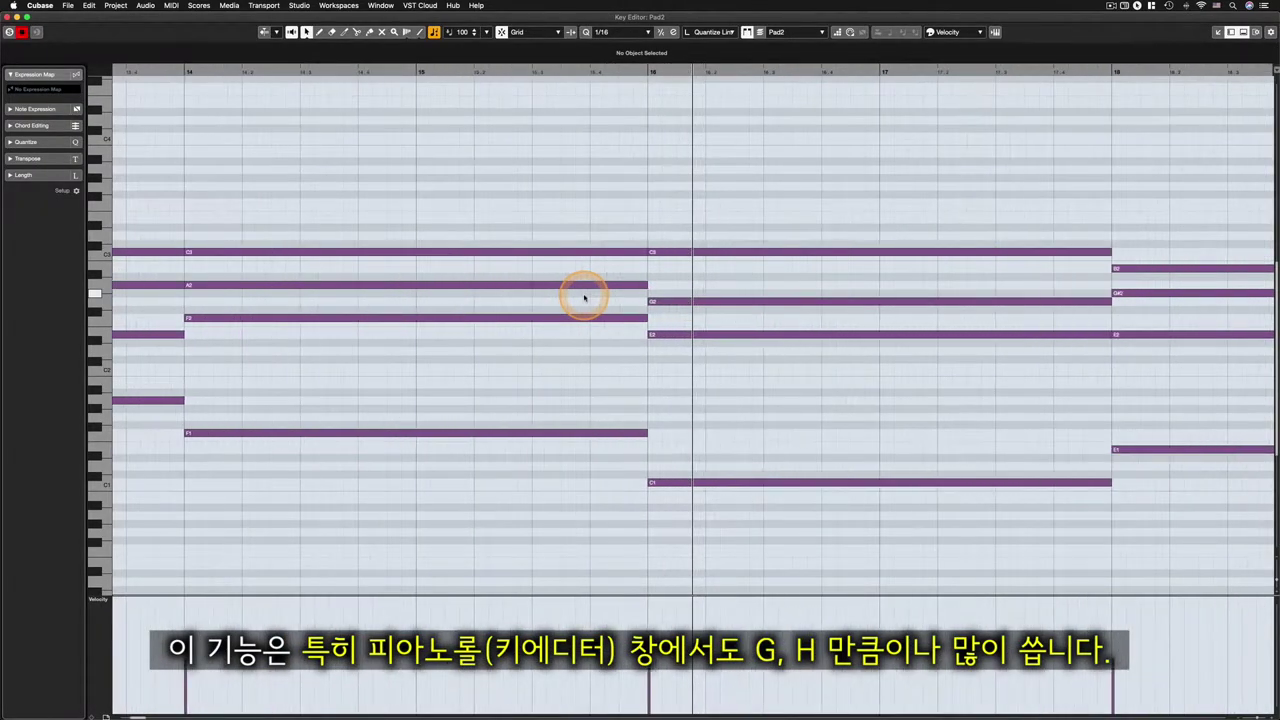
# - Fit all of the Pad2 part's notes in the Key Editor with Zoom Full, and close the editor
pyautogui.hotkey('shift', 'f')
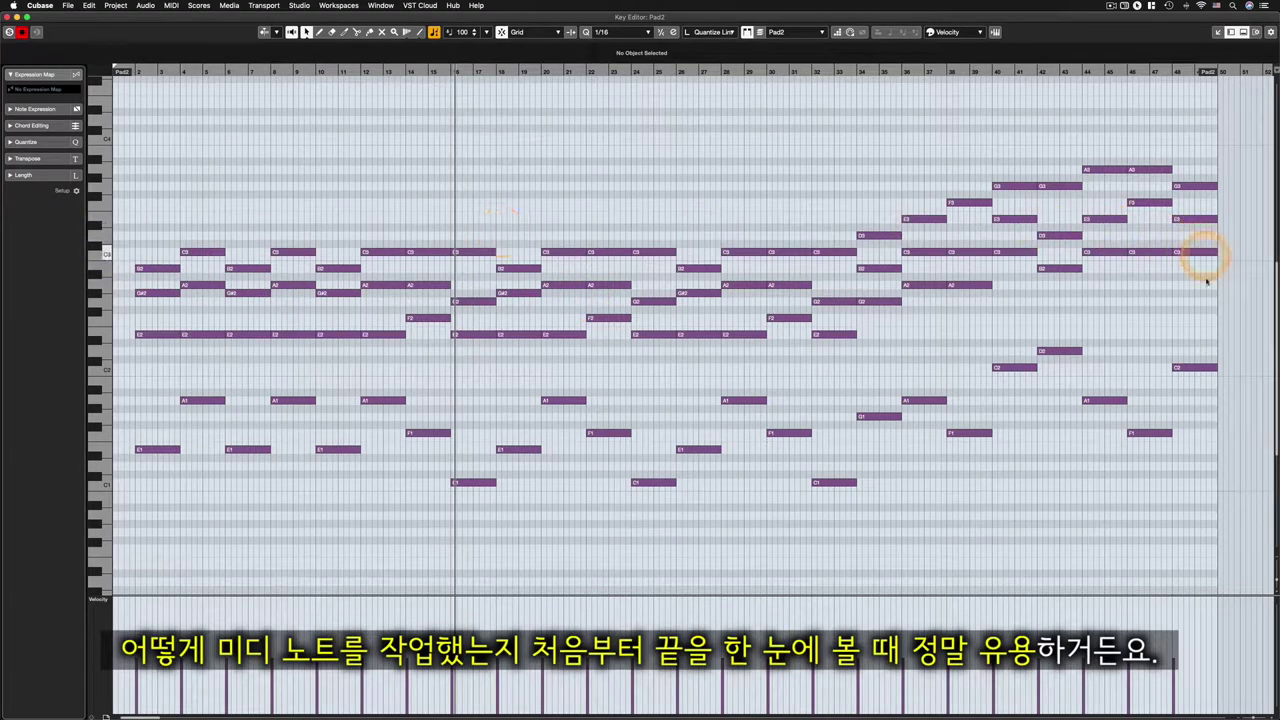
pyautogui.click(10, 31)
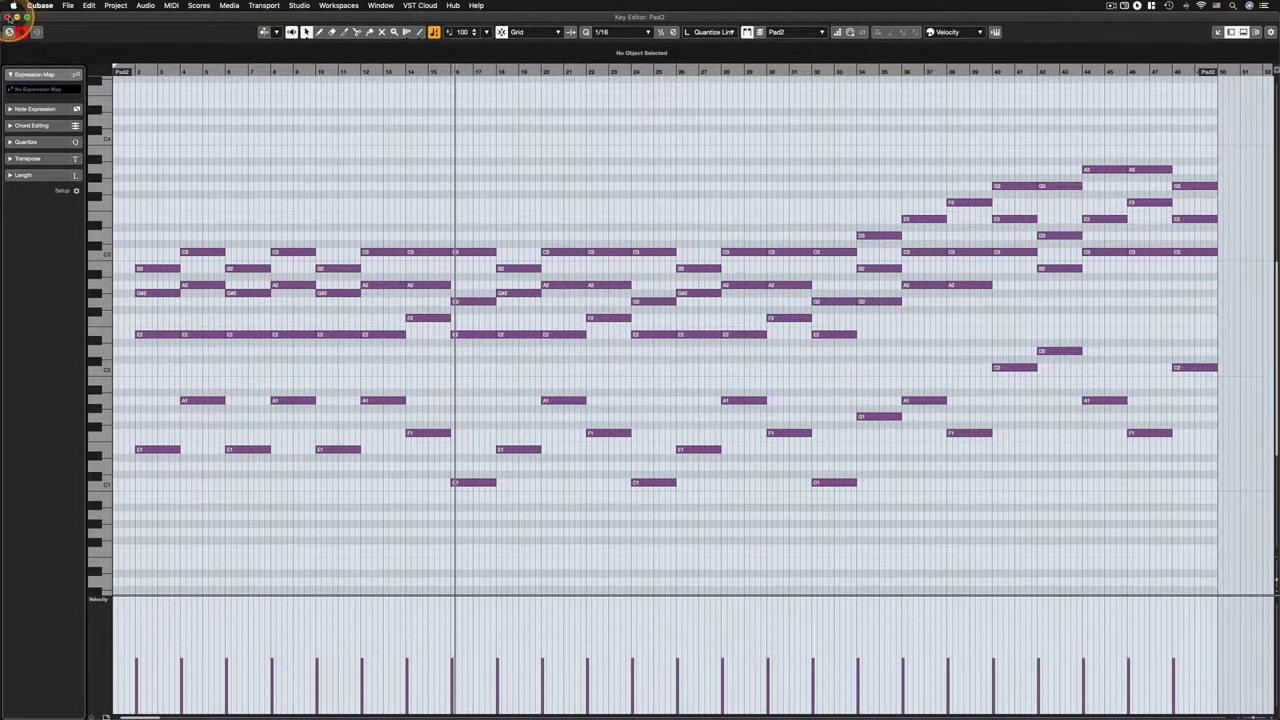
# - Collapse the MIDI folder, and increase the height of all tracks until their waveforms can be read
pyautogui.click(393, 305)
pyautogui.click(79, 134)
pyautogui.click(99, 133)
pyautogui.click(372, 280)
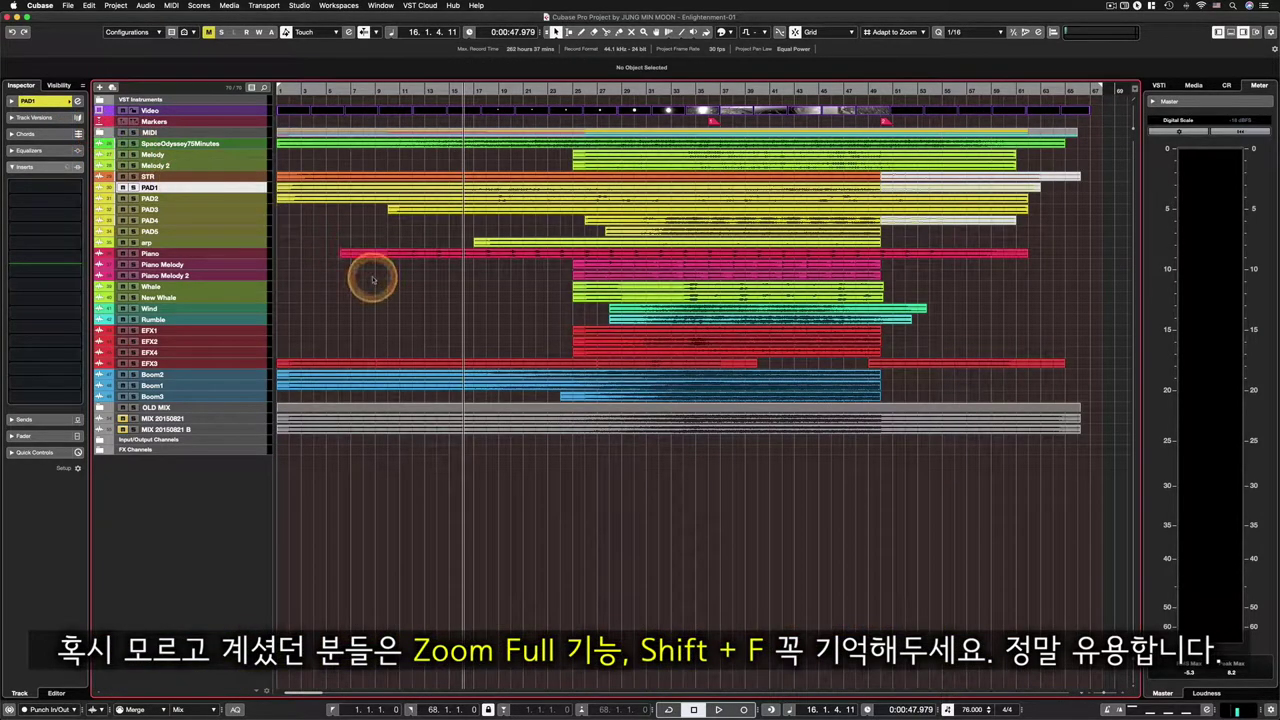
pyautogui.hotkey('shift', 'f')
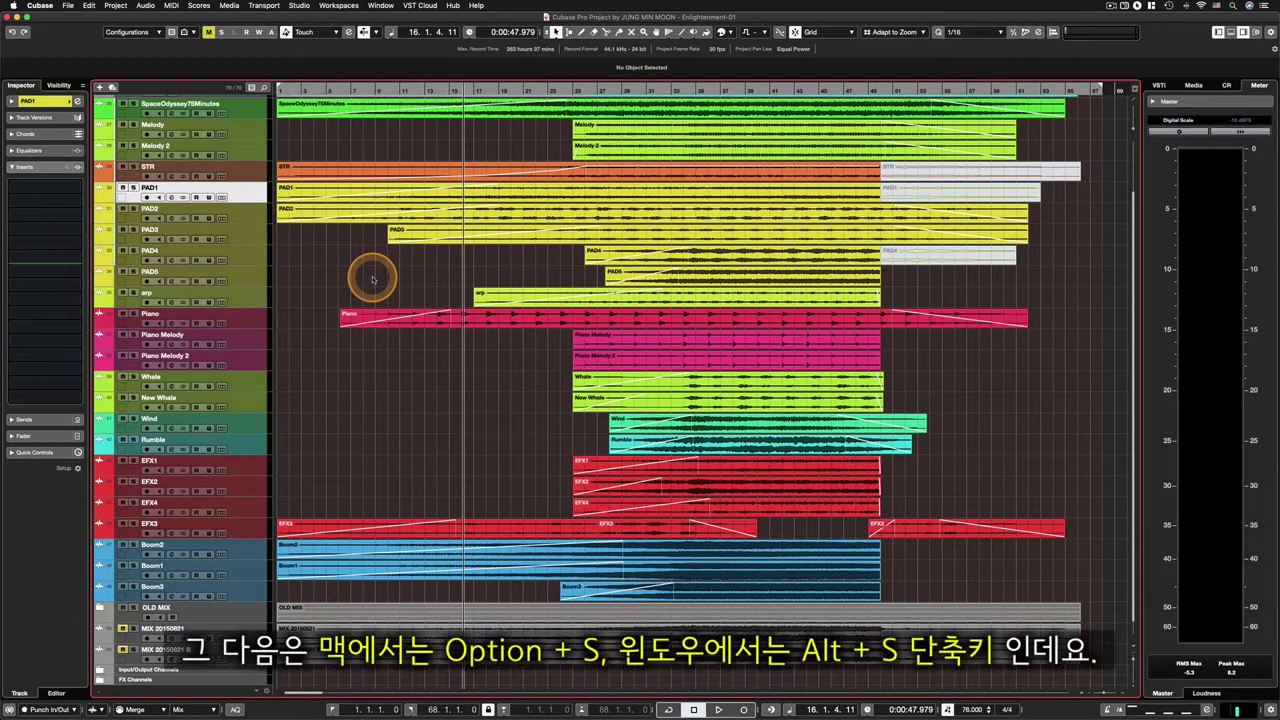
# - Select the Melody 2 event, make its track much taller by hand, and shrink it back to its former height
pyautogui.click(630, 236)
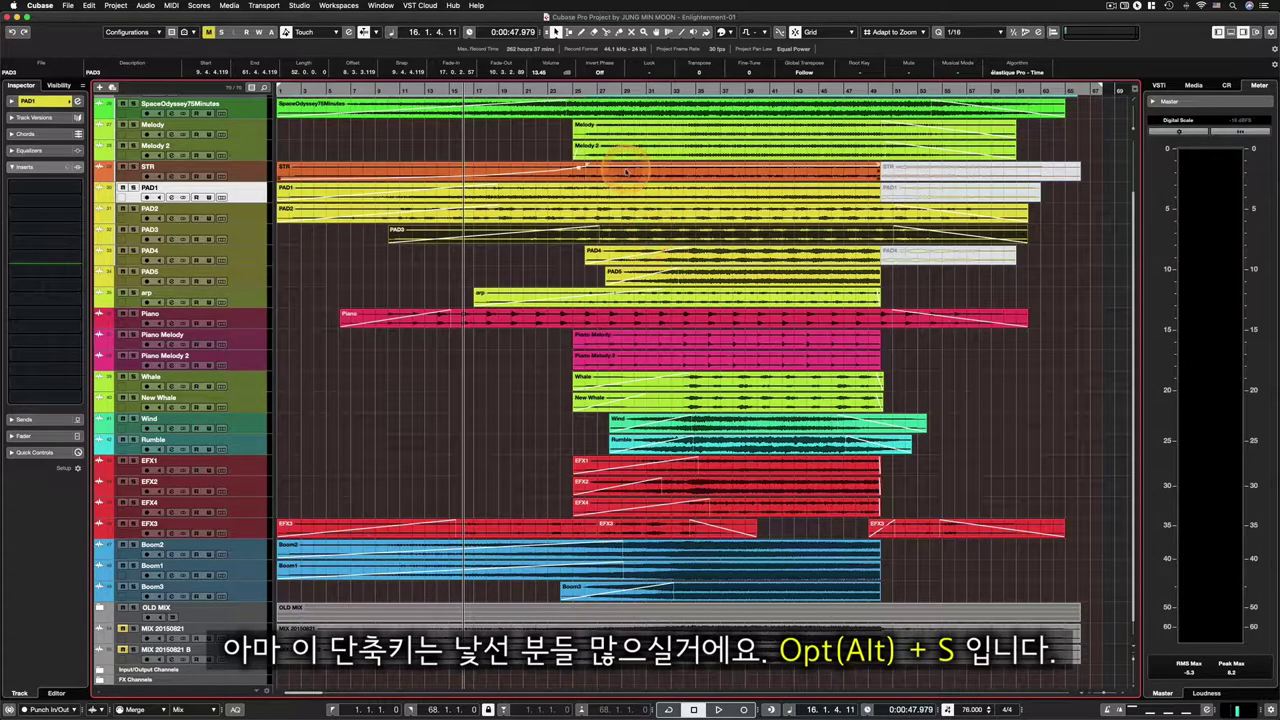
pyautogui.click(632, 148)
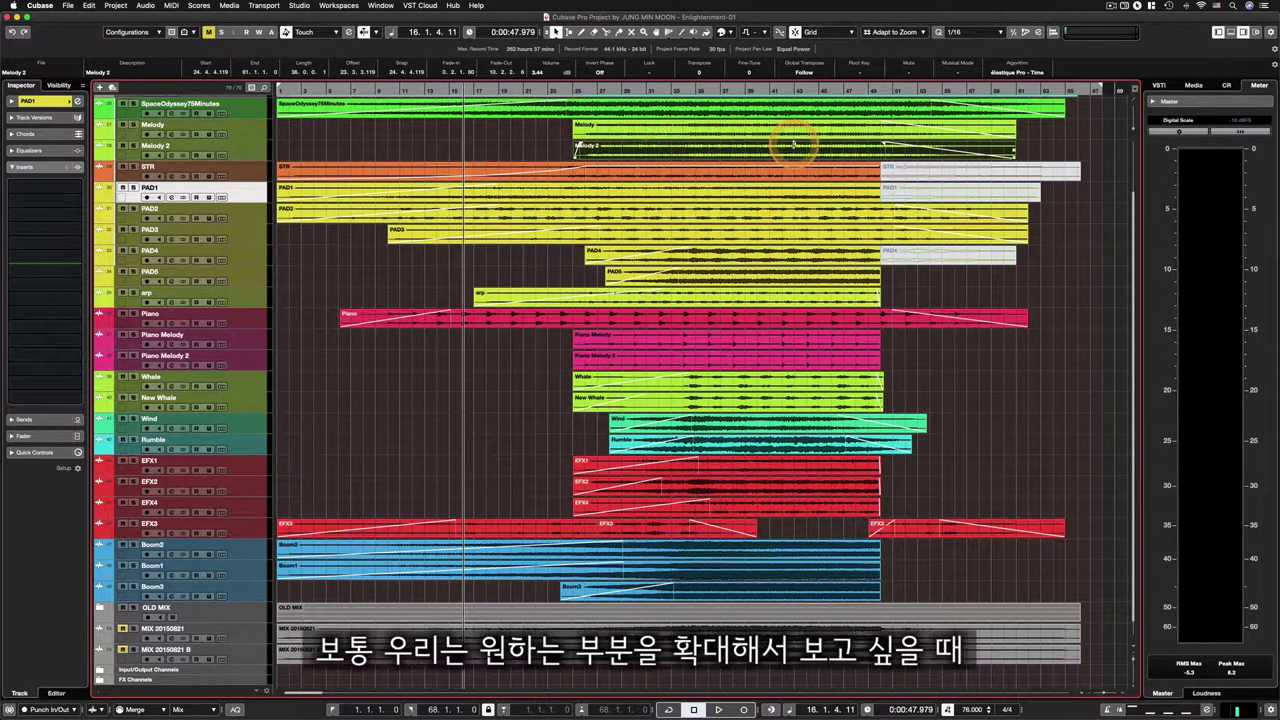
pyautogui.moveTo(245, 158); pyautogui.dragTo(254, 388)
pyautogui.moveTo(241, 336); pyautogui.dragTo(232, 162)
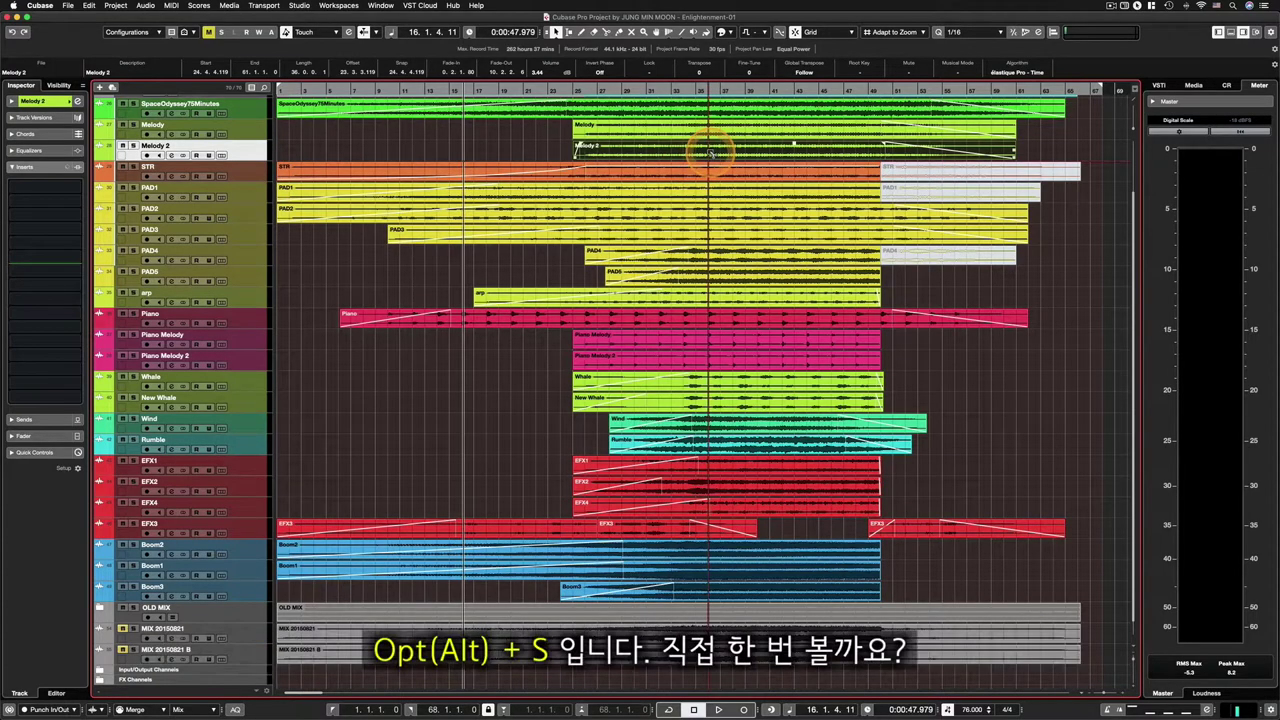
# - Zoom to the Melody, Piano and Piano Melody events one after another, selecting each event first
pyautogui.click(766, 129)
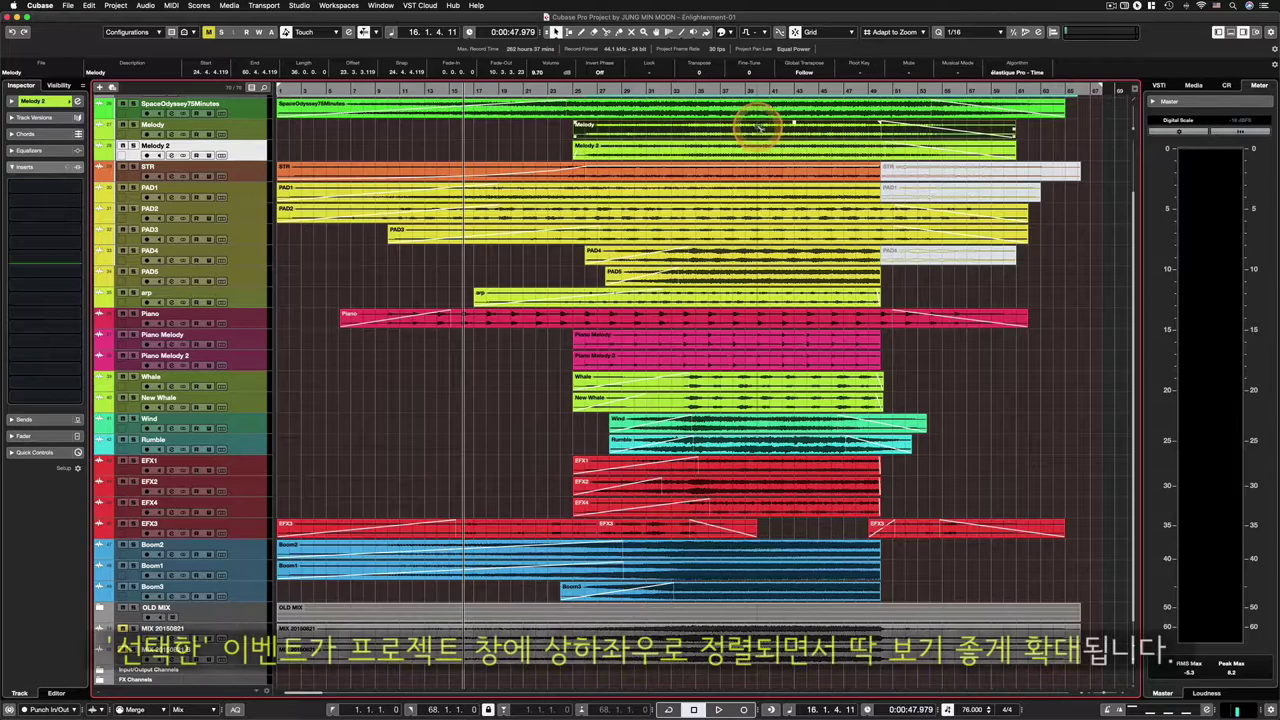
pyautogui.hotkey('alt', 's')
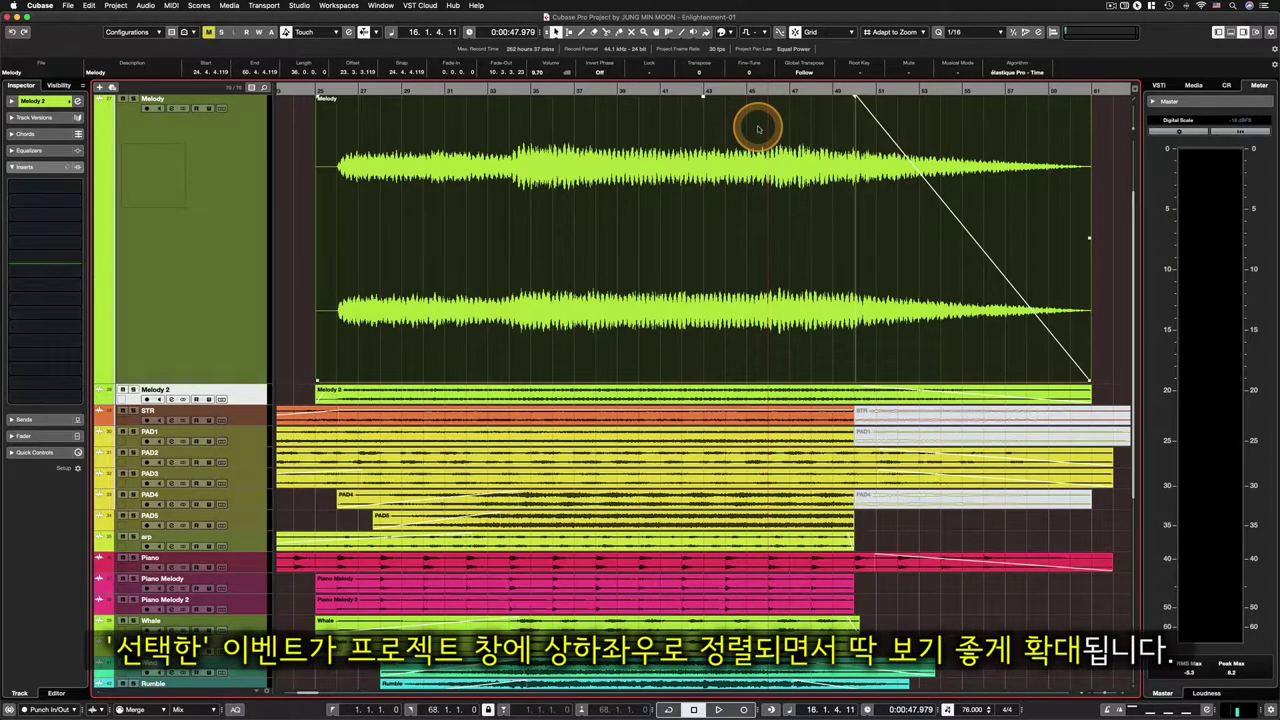
pyautogui.click(632, 563)
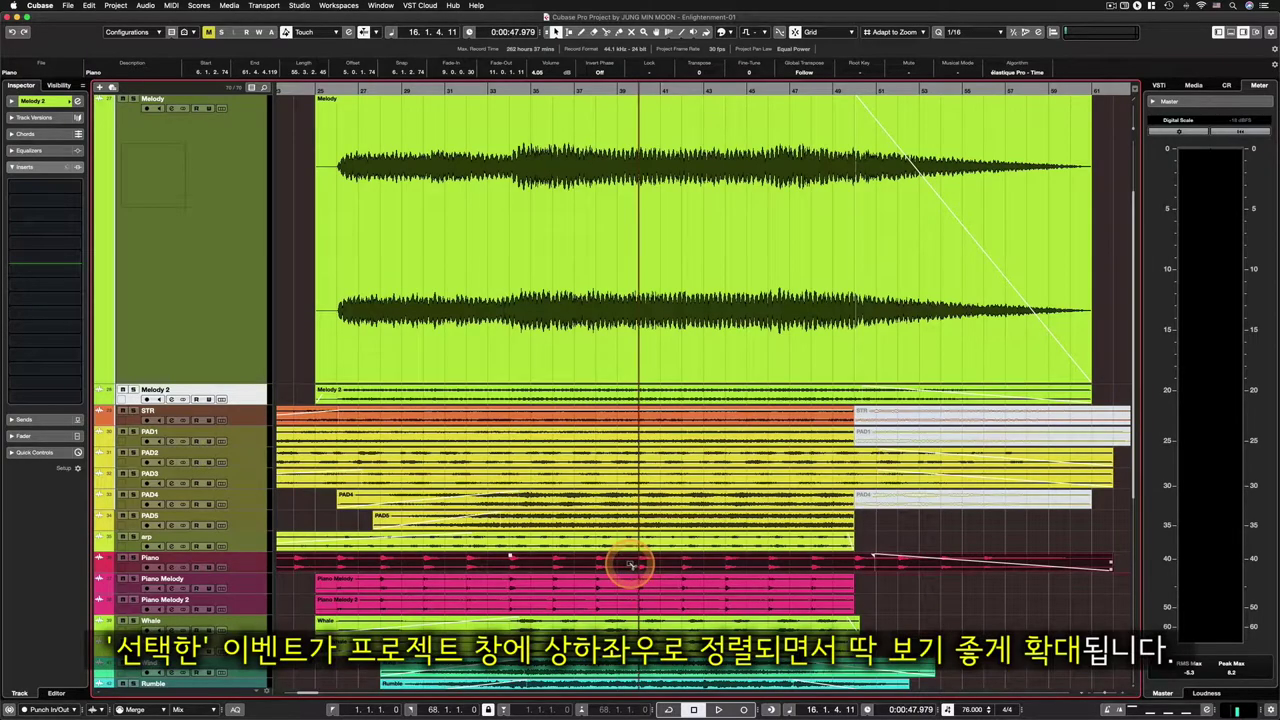
pyautogui.hotkey('alt', 's')
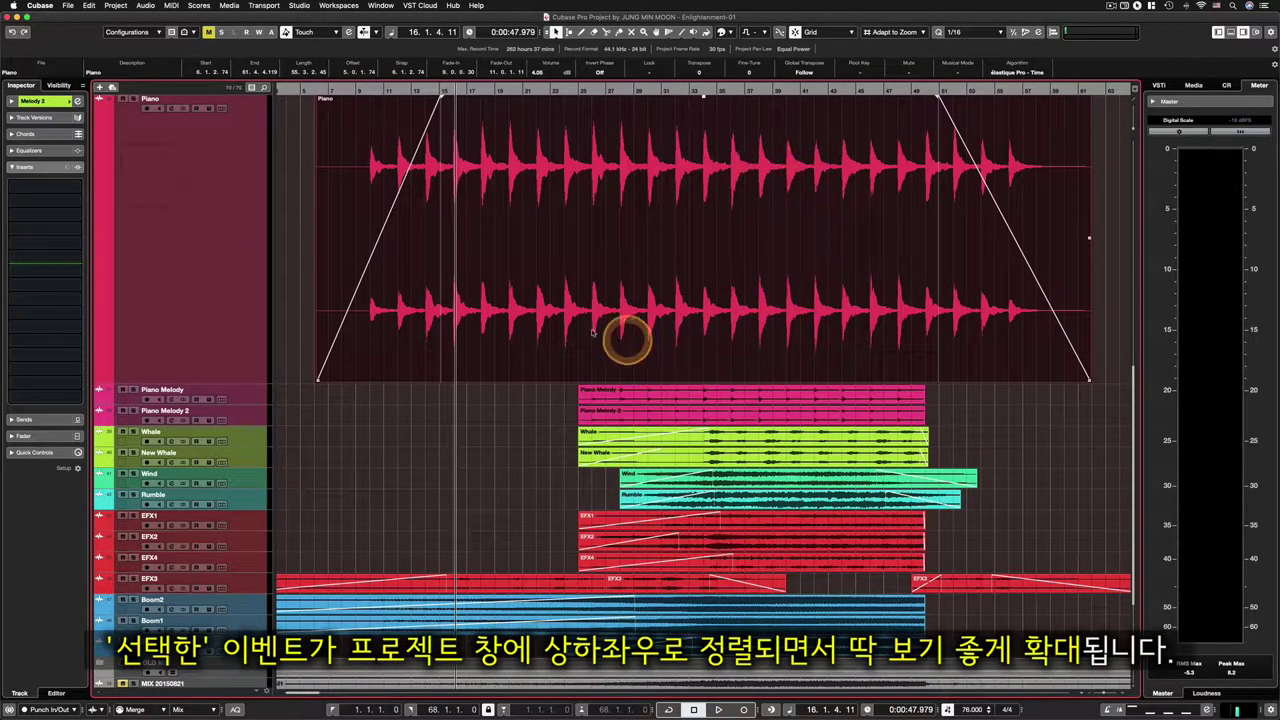
pyautogui.click(693, 397)
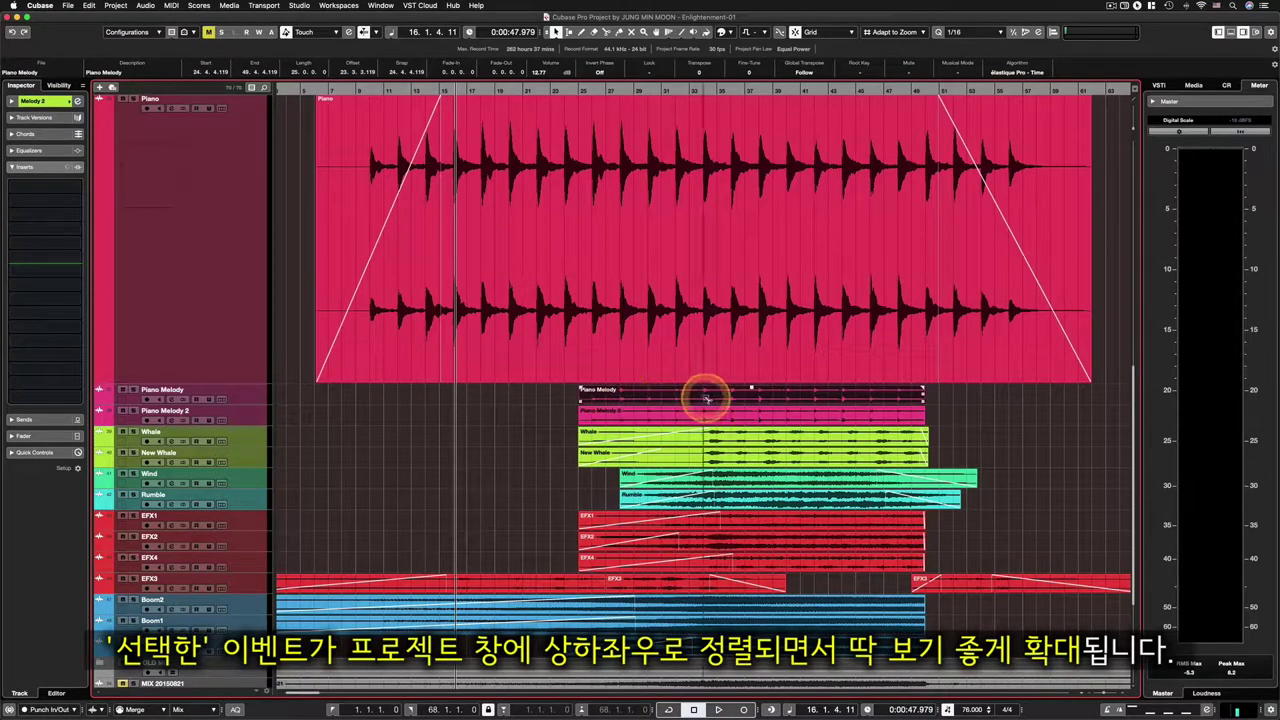
pyautogui.click(990, 332)
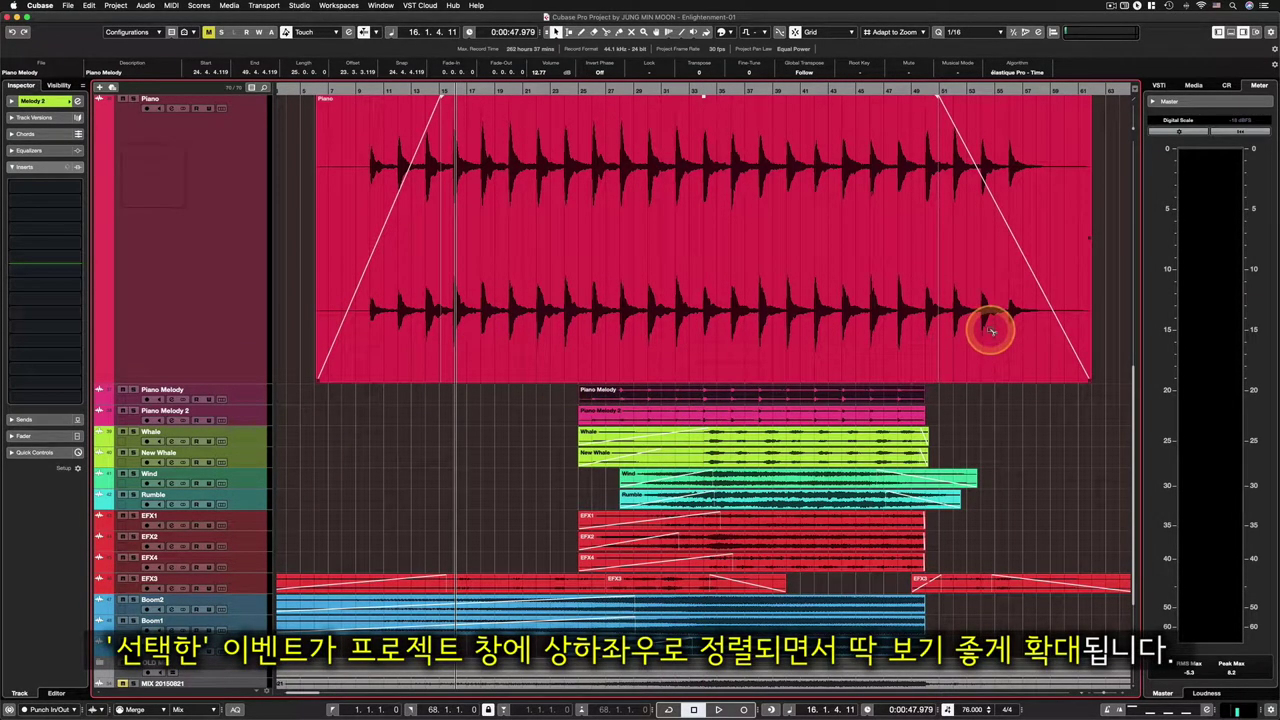
pyautogui.hotkey('alt', 's')
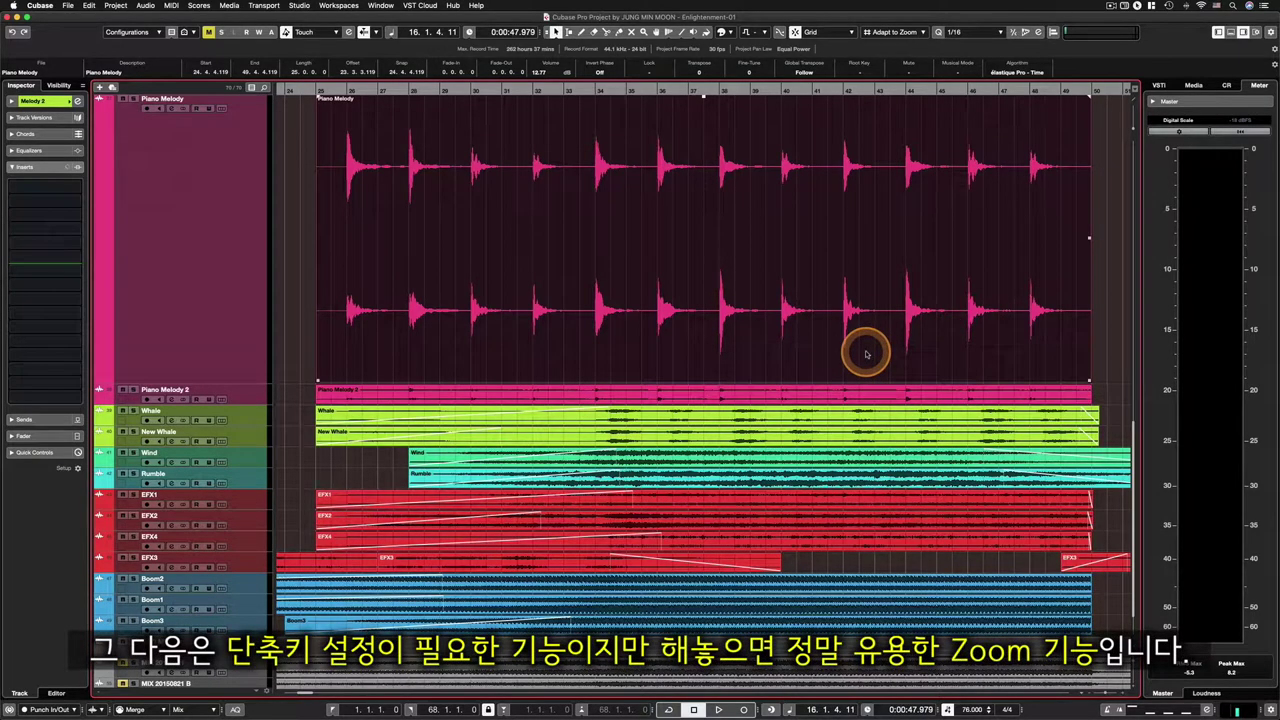
# - Shrink the enlarged Piano Melody track by hand, and check the heights of the remaining tracks
pyautogui.moveTo(223, 383); pyautogui.dragTo(217, 118)
pyautogui.scroll(15, 432, 514)
pyautogui.scroll(-15, 434, 514)
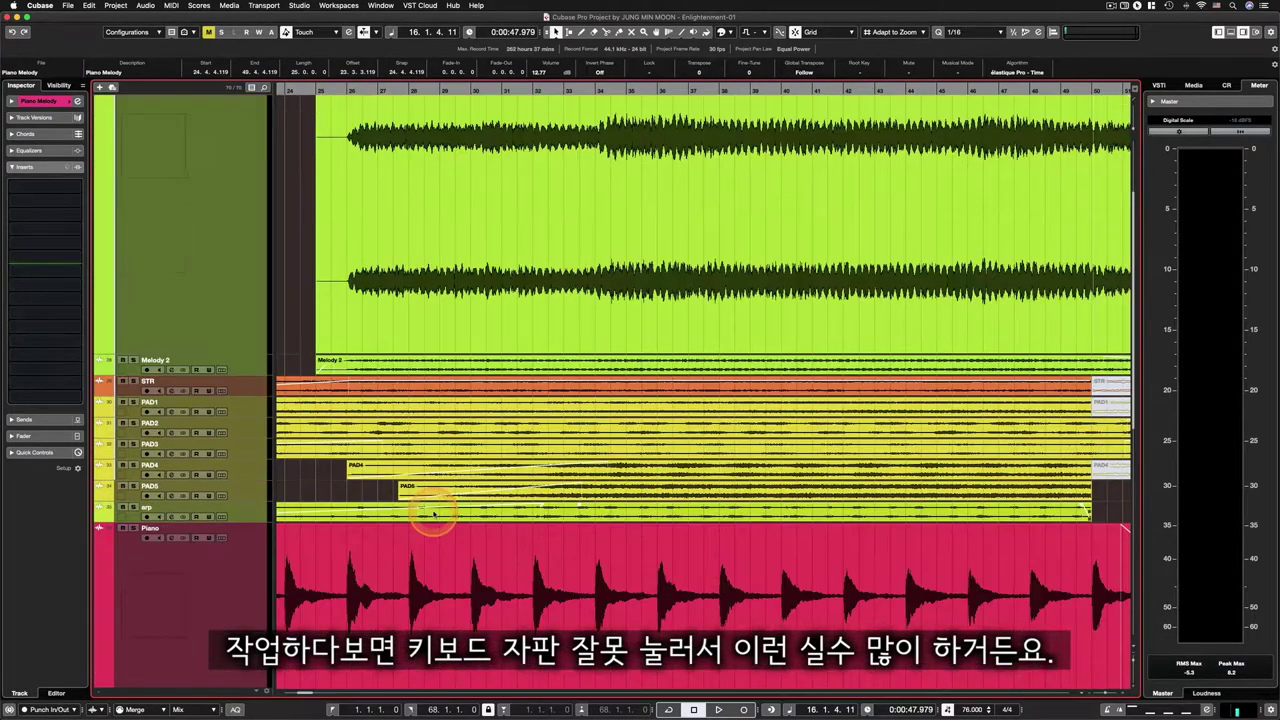
# - Enlarge the selected Piano Melody track with all other tracks minimised, and shrink it back to the minimum height
pyautogui.press('z')
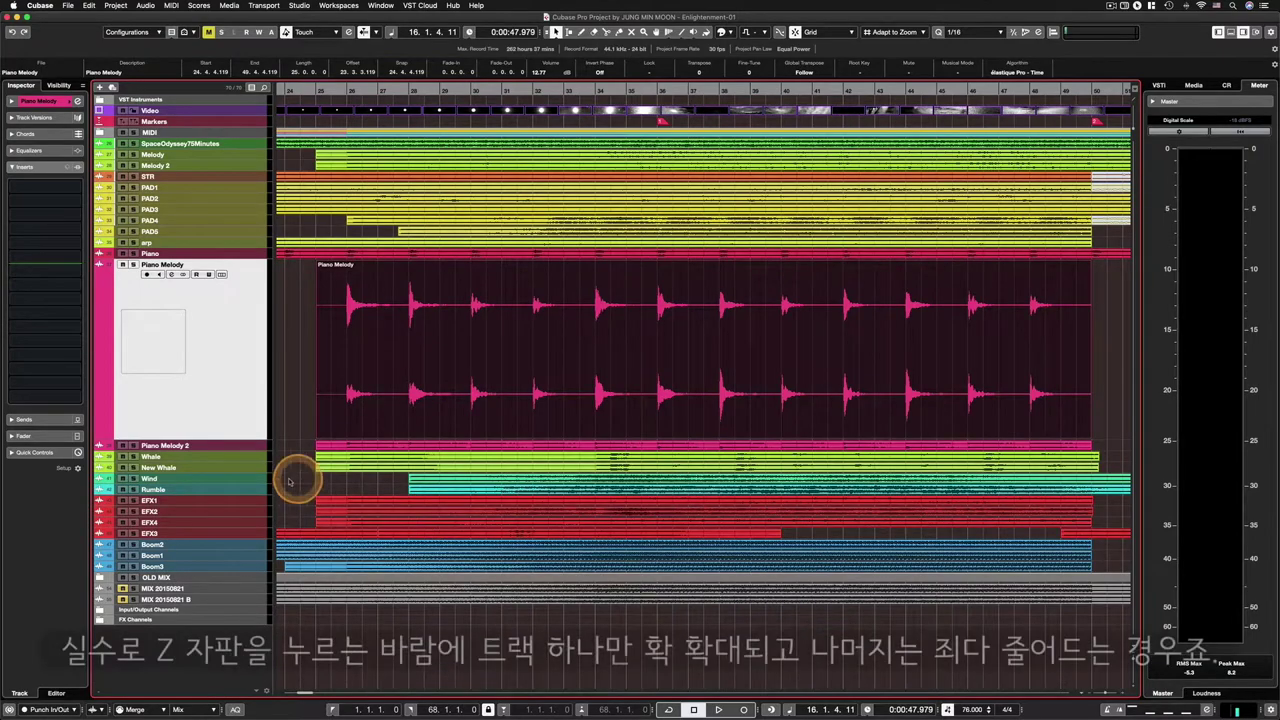
pyautogui.moveTo(242, 440); pyautogui.dragTo(225, 268)
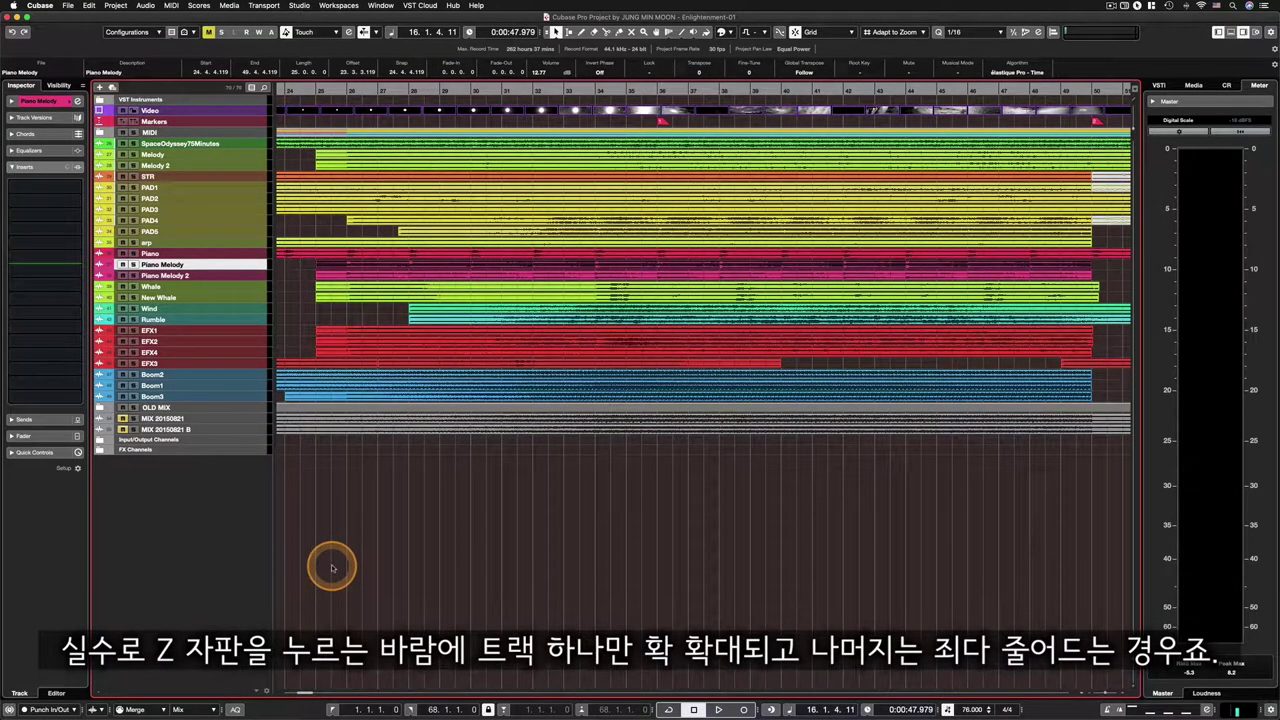
pyautogui.press('z')
pyautogui.press('z')
pyautogui.press('z')
pyautogui.press('z')
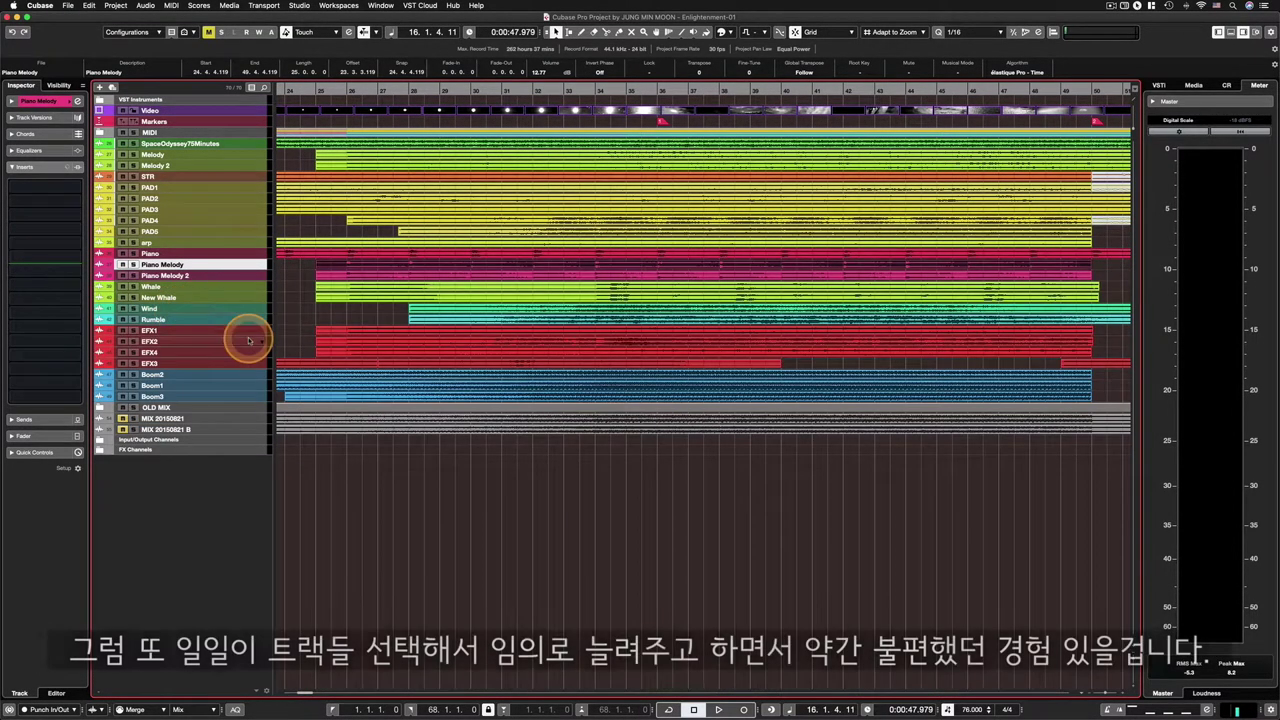
# - Try zooming the tracks vertically in and out, and enlarge only the selected Piano Melody track again
pyautogui.hotkey('shift', 'h')
pyautogui.hotkey('shift', 'h')
pyautogui.hotkey('shift', 'h')
pyautogui.hotkey('shift', 'g')
pyautogui.hotkey('shift', 'g')
pyautogui.press('z')
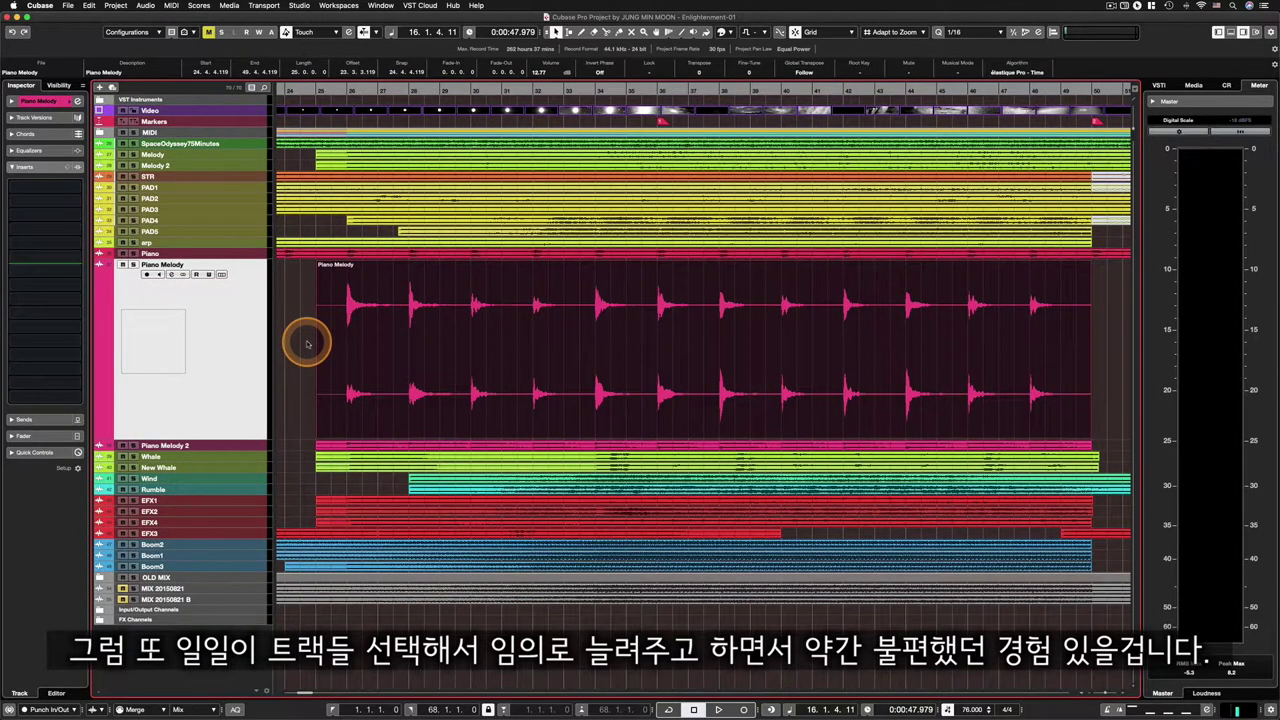
# - Zoom to the Piano Melody event with some vertical zooming, and shrink its track to the minimum height by hand
pyautogui.click(437, 351)
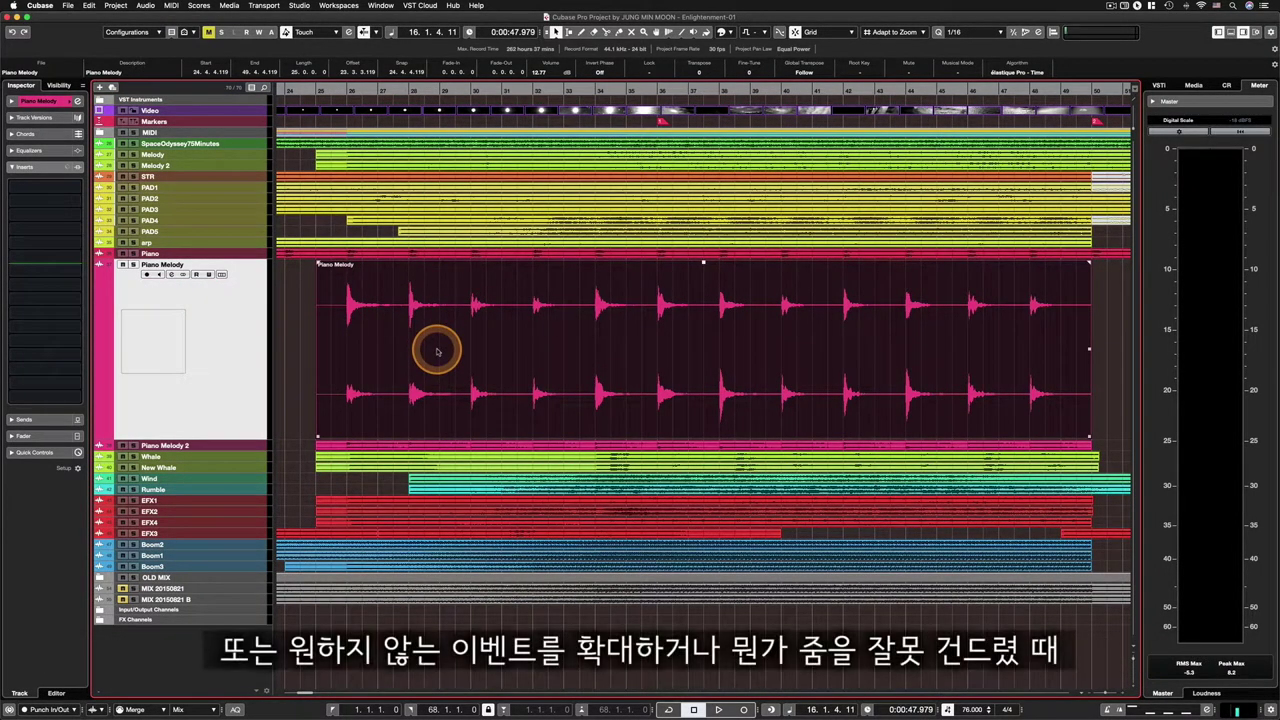
pyautogui.hotkey('shift', 'e')
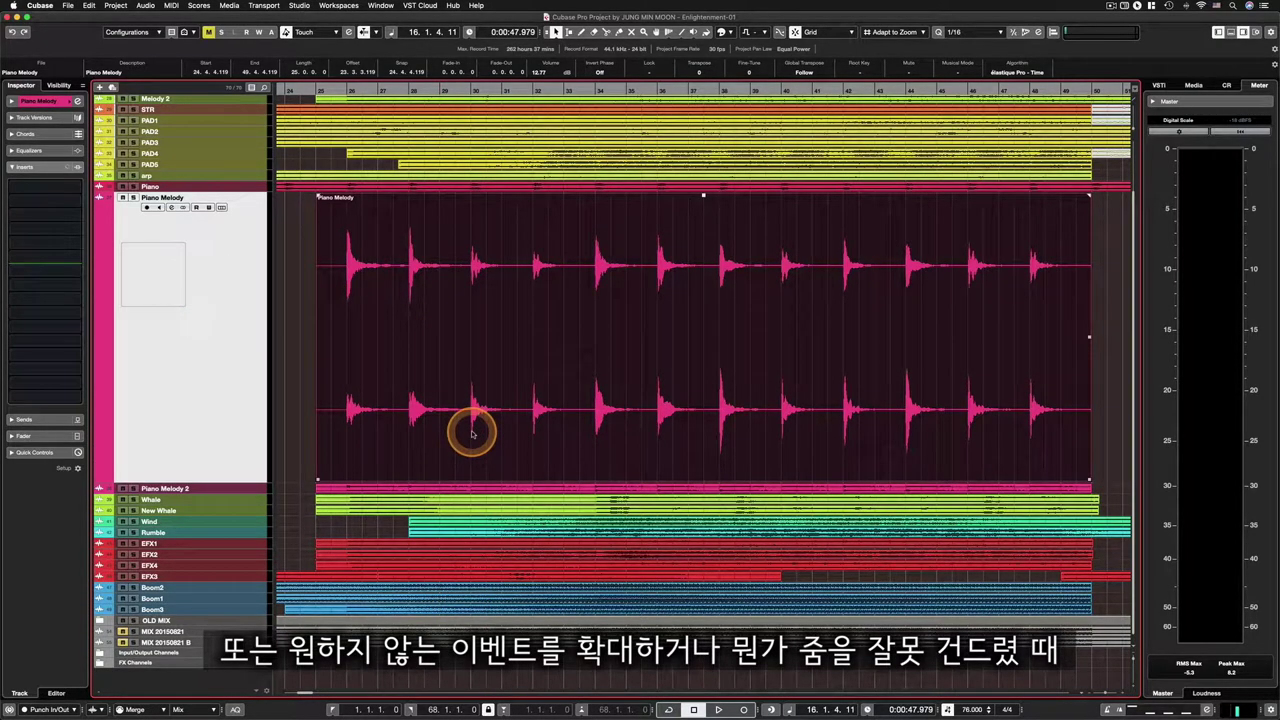
pyautogui.hotkey('shift', 'h')
pyautogui.hotkey('shift', 'h')
pyautogui.hotkey('shift', 'g')
pyautogui.hotkey('shift', 'g')
pyautogui.hotkey('shift', 'g')
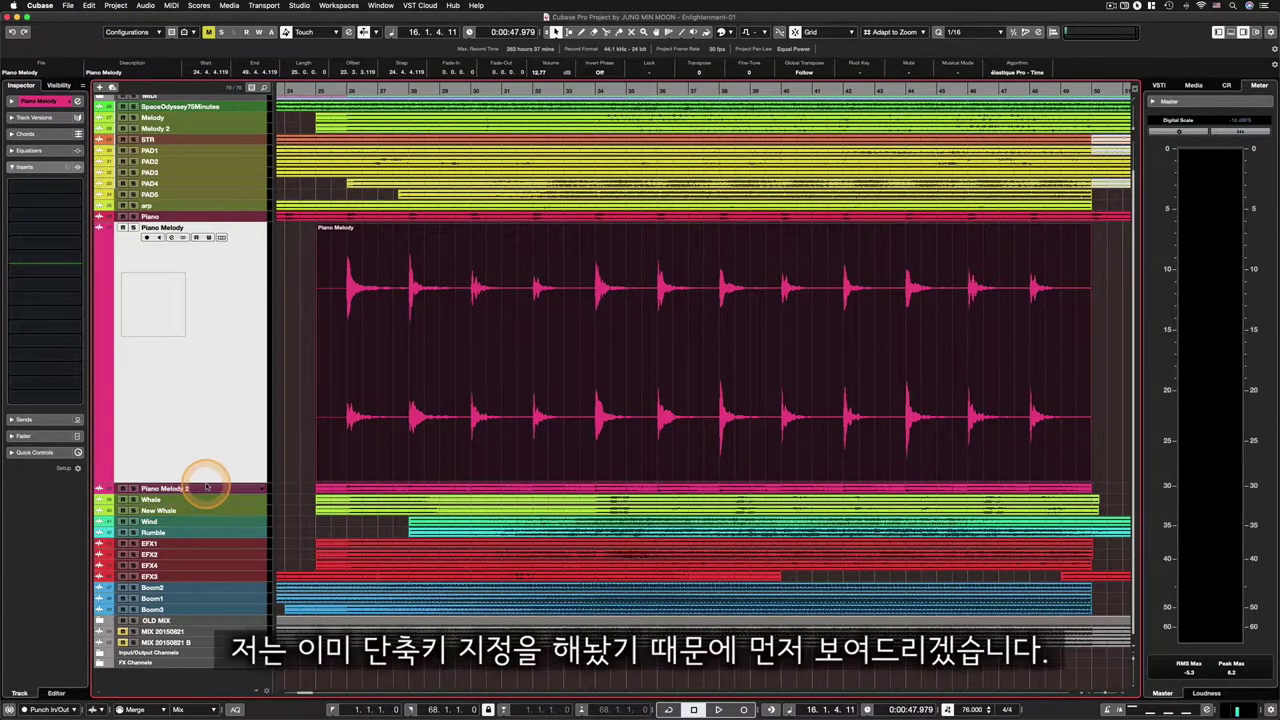
pyautogui.moveTo(205, 483); pyautogui.dragTo(211, 253)
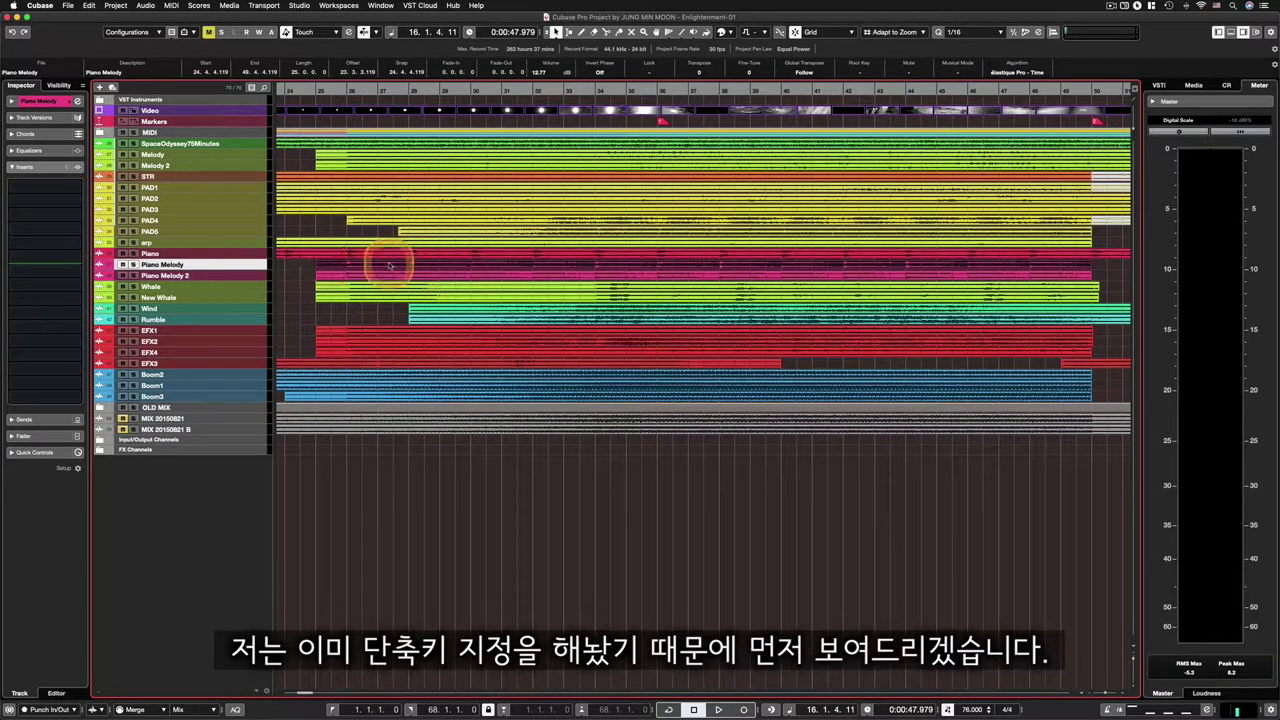
# - Zoom to the selected Piano Melody event, and revert the view with Undo Zoom
pyautogui.press('alt')
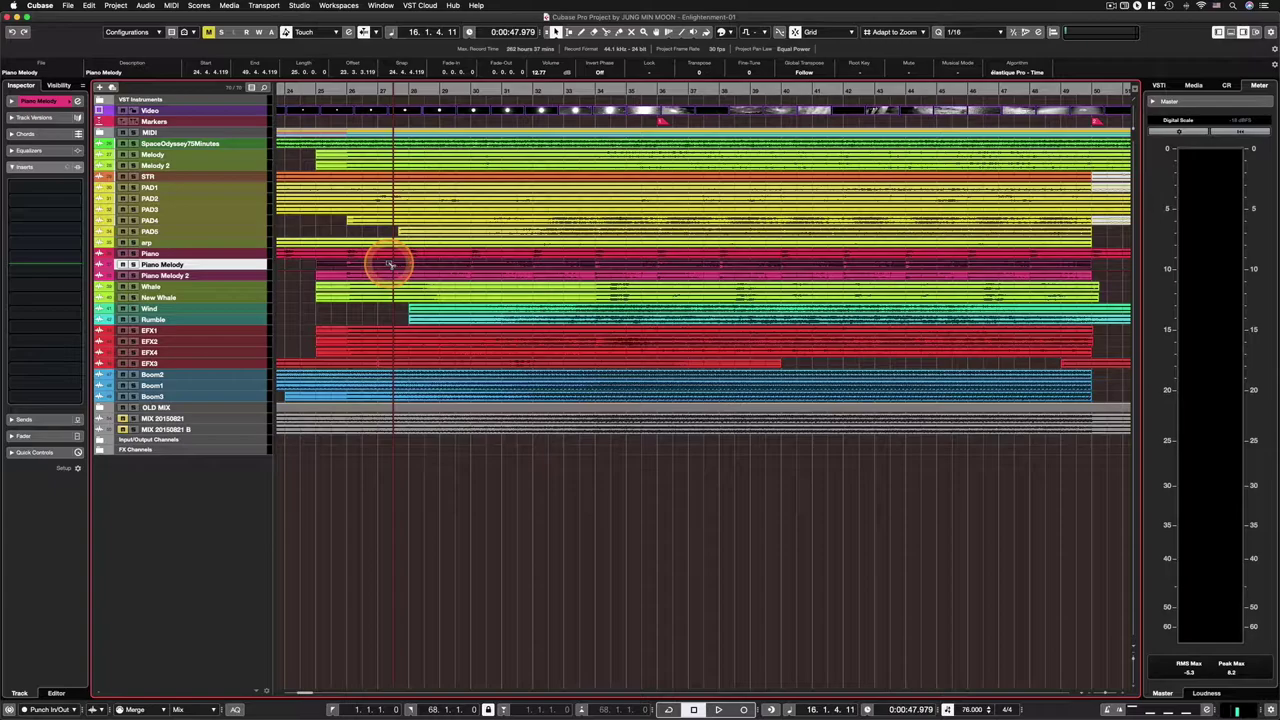
pyautogui.press('z')
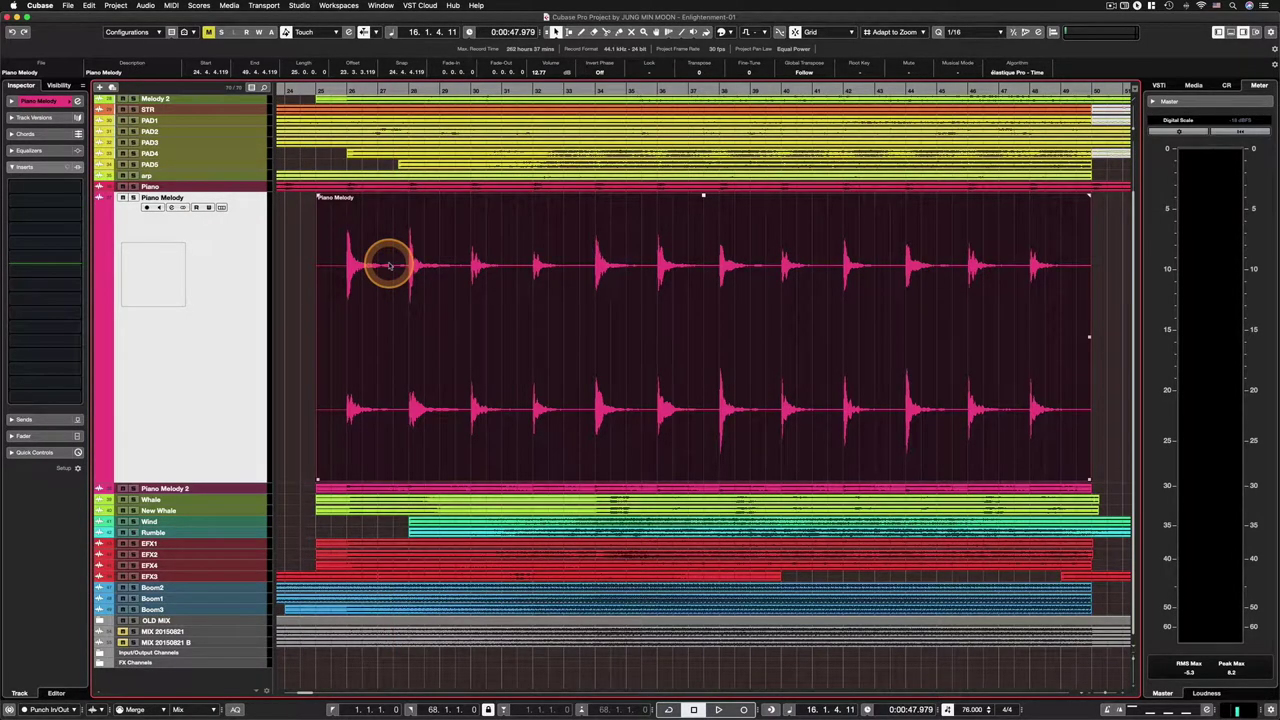
pyautogui.press('z')
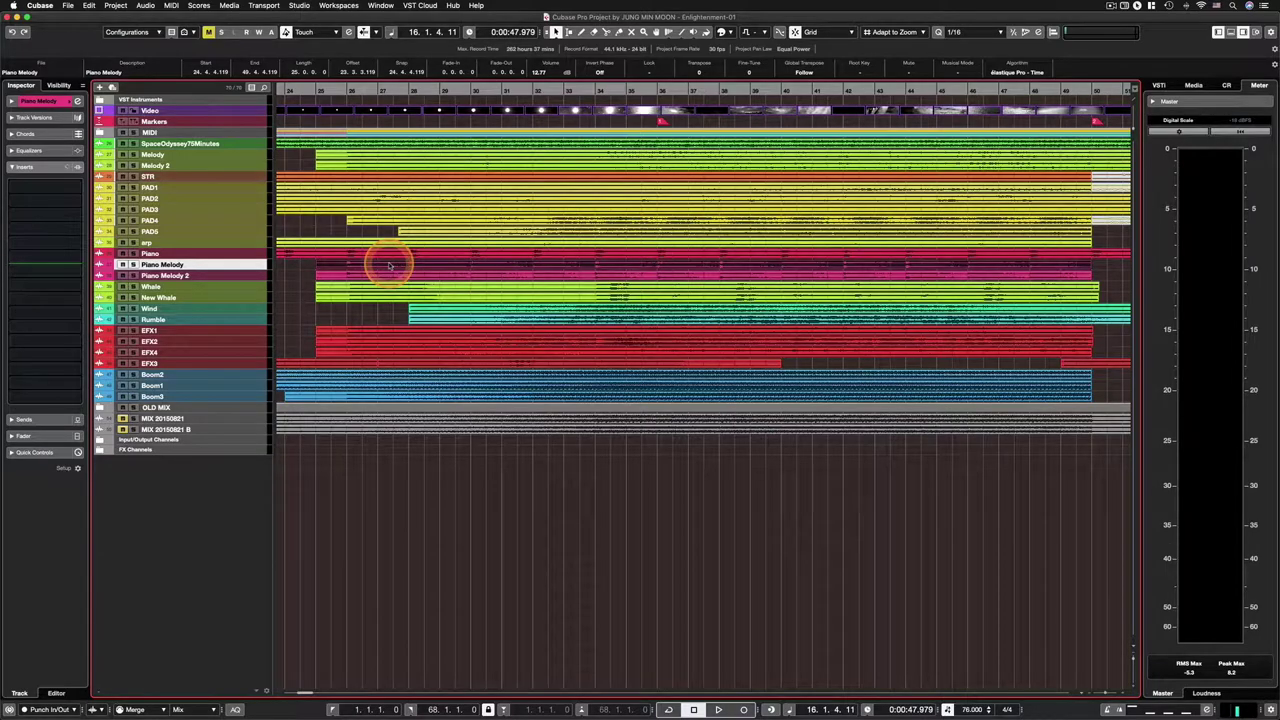
# - Open the Key Commands dialog, and select the Undo Zoom command in the Zoom category
pyautogui.click(89, 6)
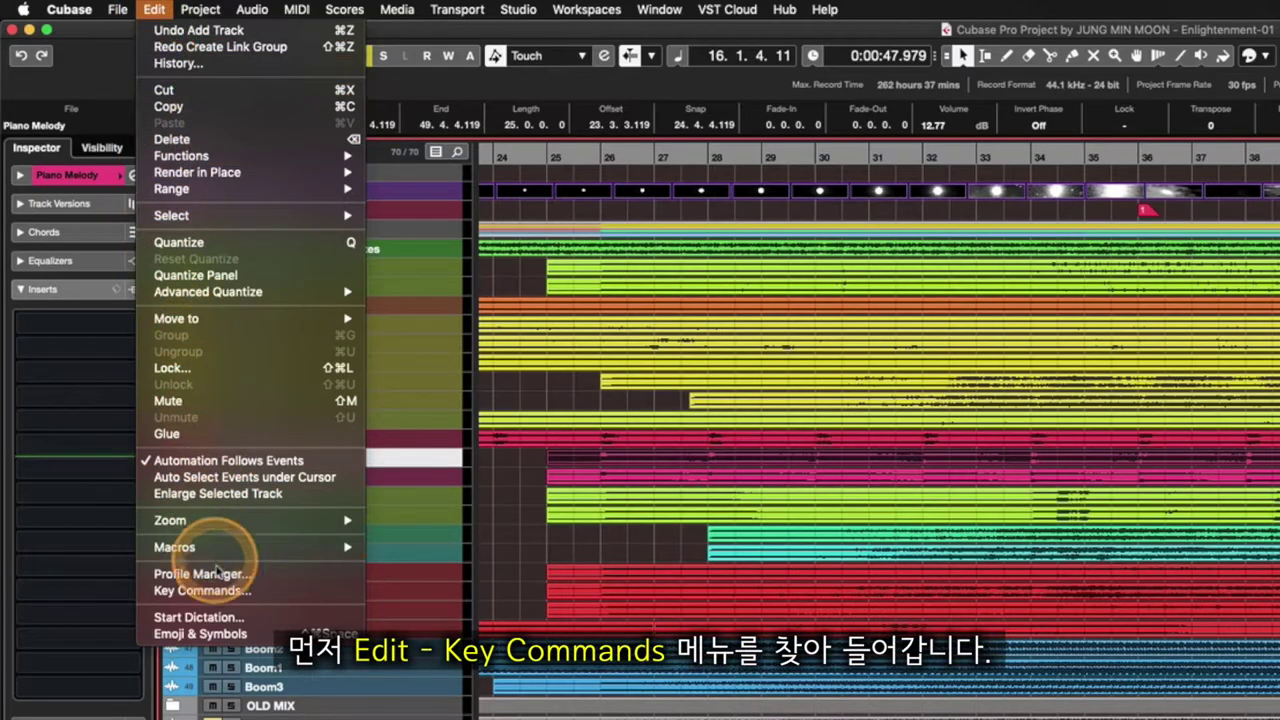
pyautogui.click(200, 590)
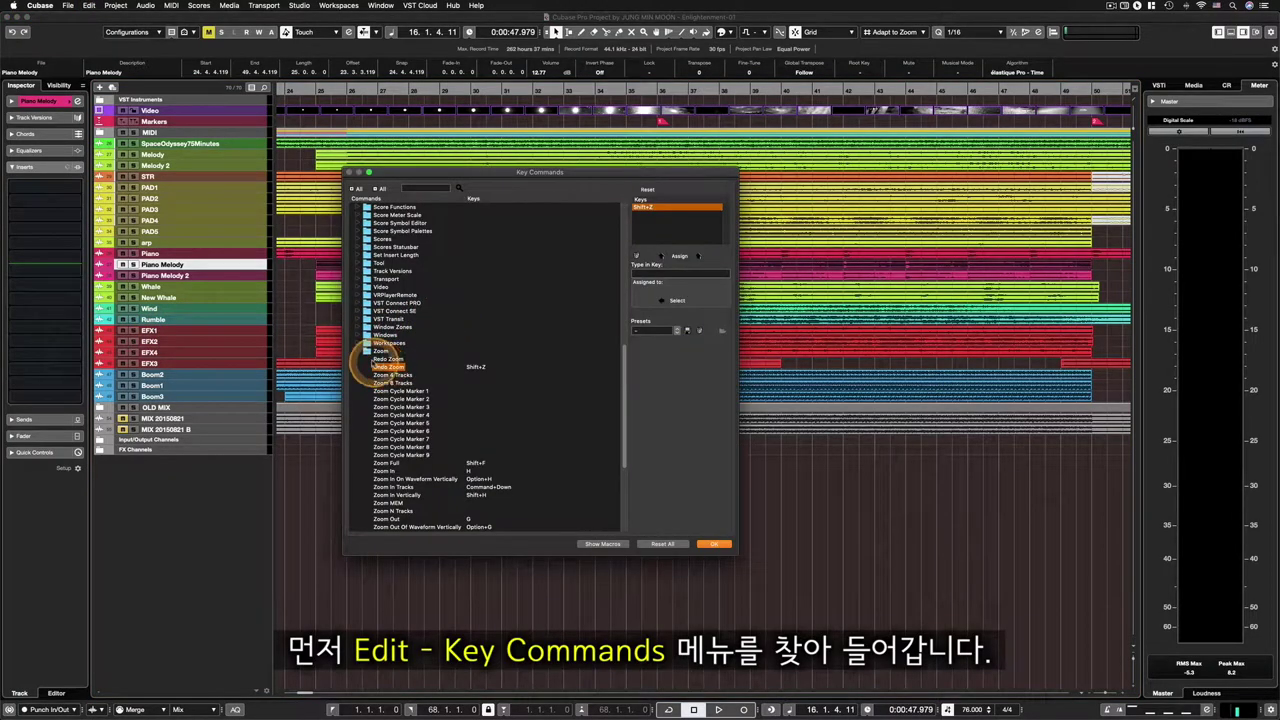
pyautogui.click(368, 351)
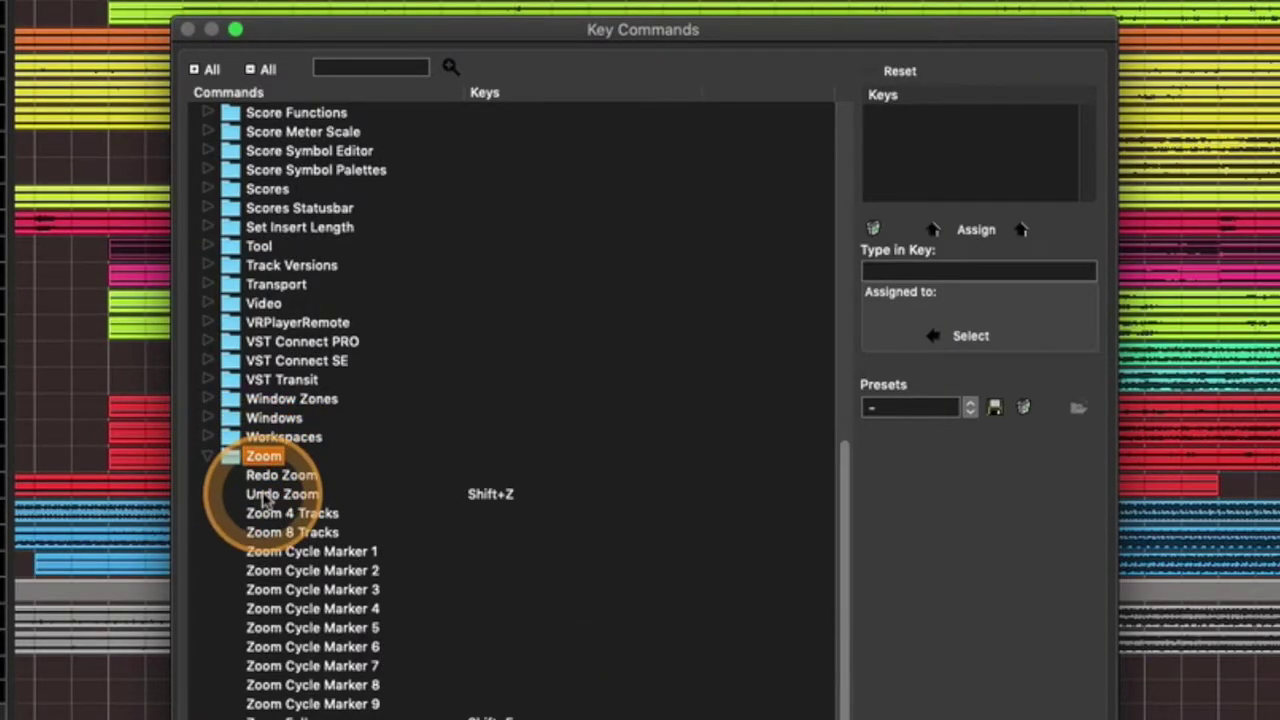
pyautogui.click(252, 497)
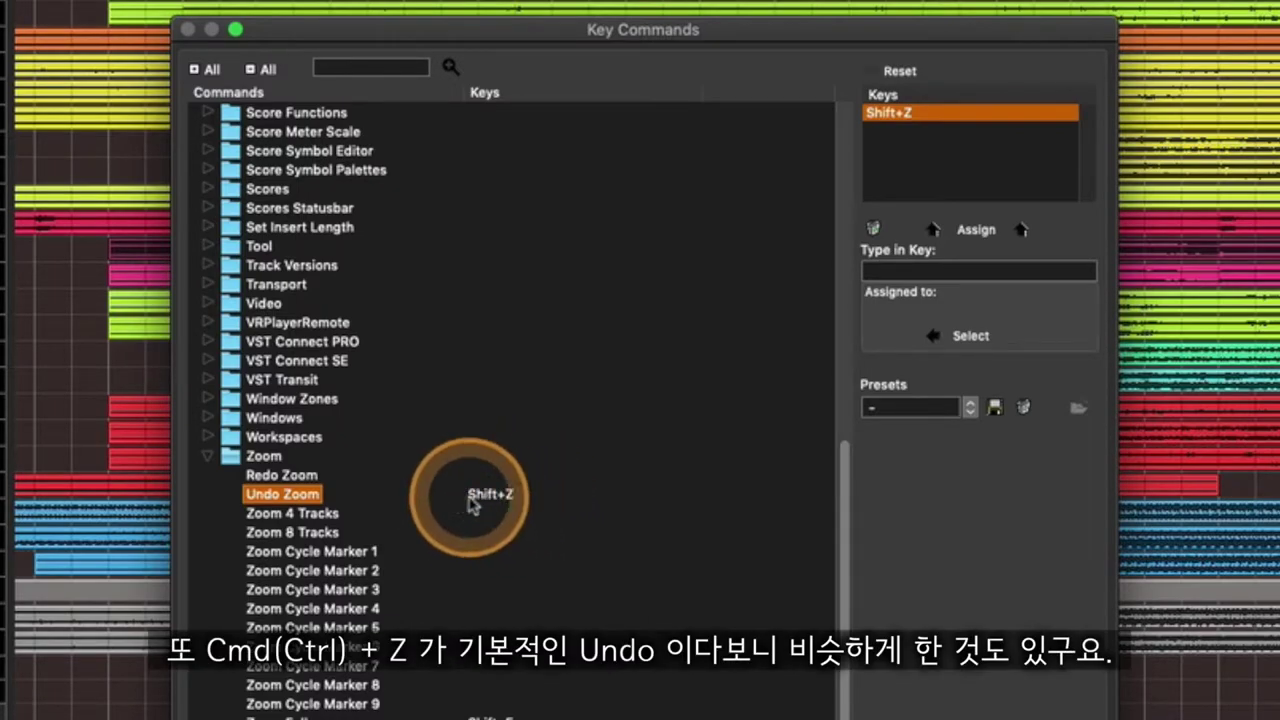
# - Activate the key entry field for Undo Zoom, and close the Key Commands dialog keeping the Shift+Z assignment
pyautogui.click(966, 274)
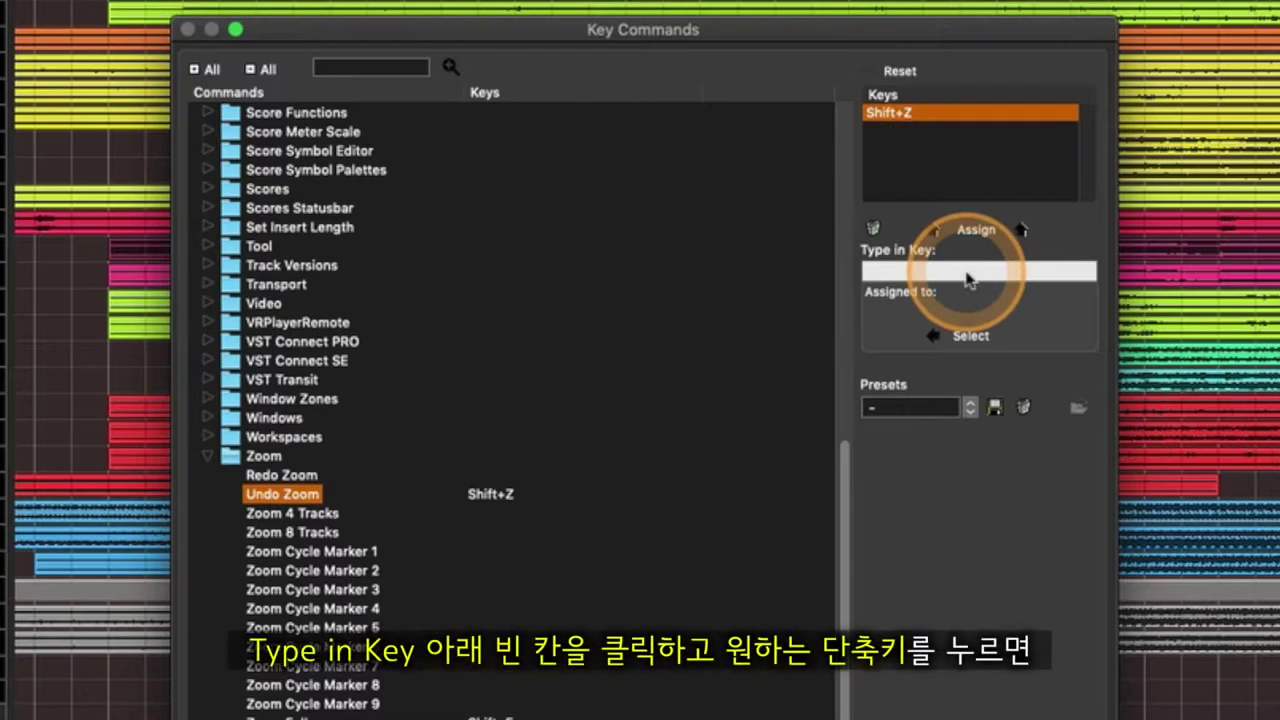
pyautogui.click(977, 281)
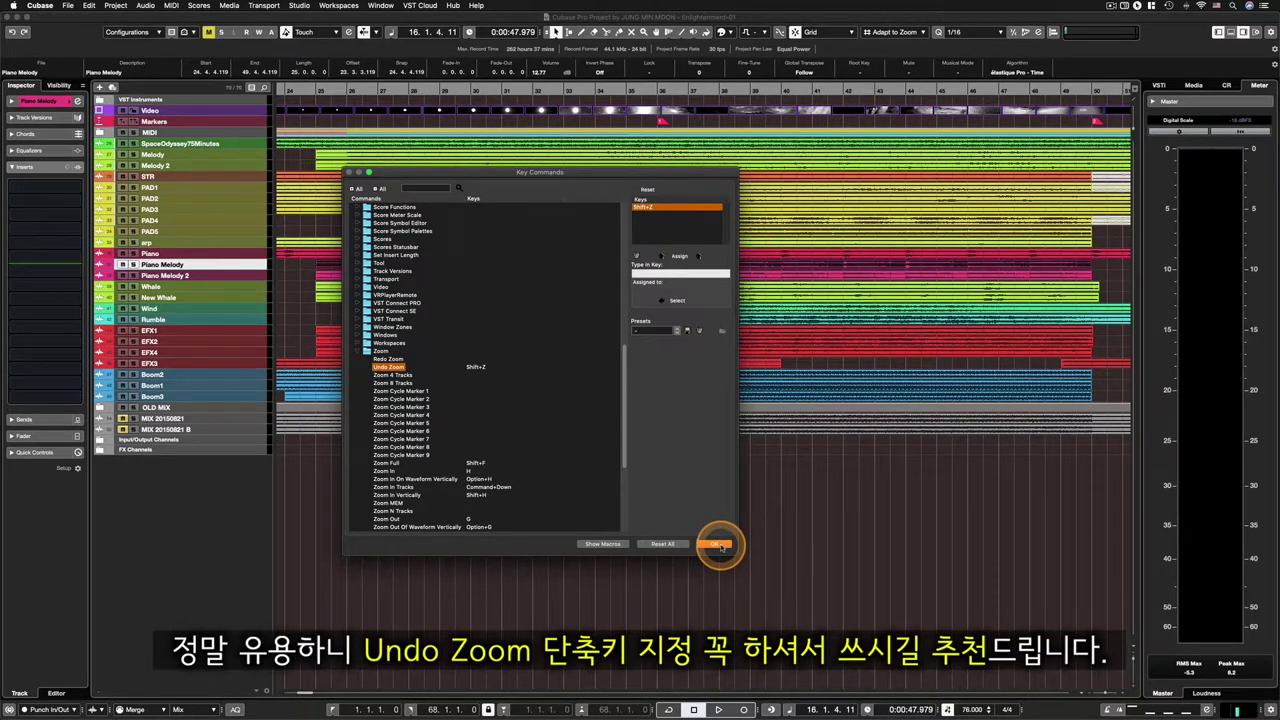
pyautogui.click(718, 545)
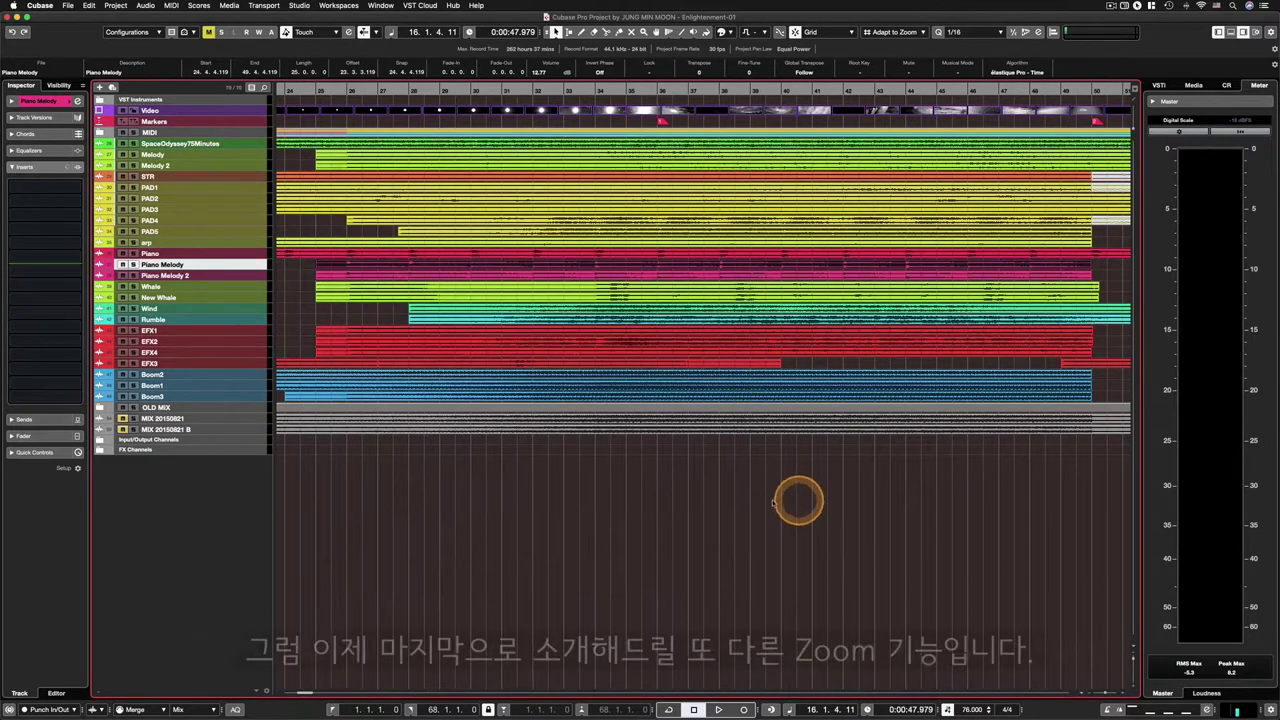
# - Zoom in vertically around the selected Piano Melody track until about eight tracks with clear waveforms fill the window
pyautogui.hotkey('shift', 'h')
pyautogui.hotkey('shift', 'h')
pyautogui.hotkey('shift', 'h')
pyautogui.hotkey('shift', 'h')
pyautogui.hotkey('shift', 'h')
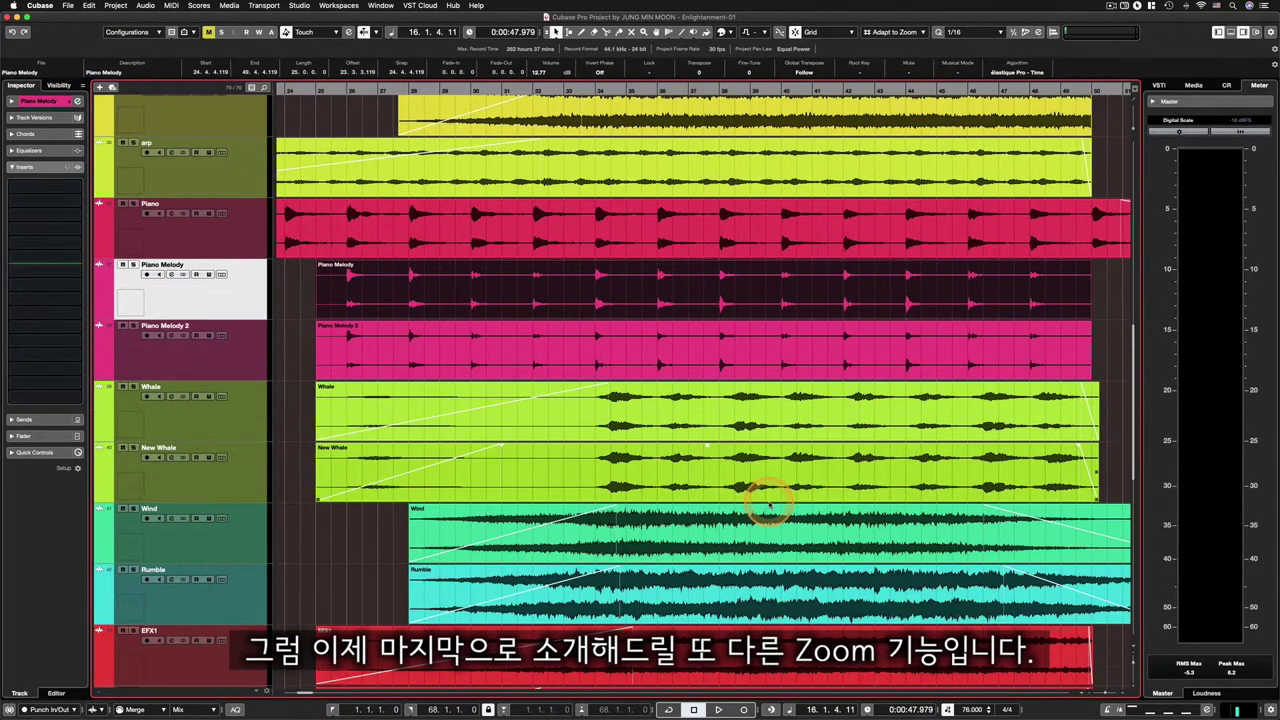
pyautogui.hotkey('shift', 'h')
pyautogui.click(632, 288)
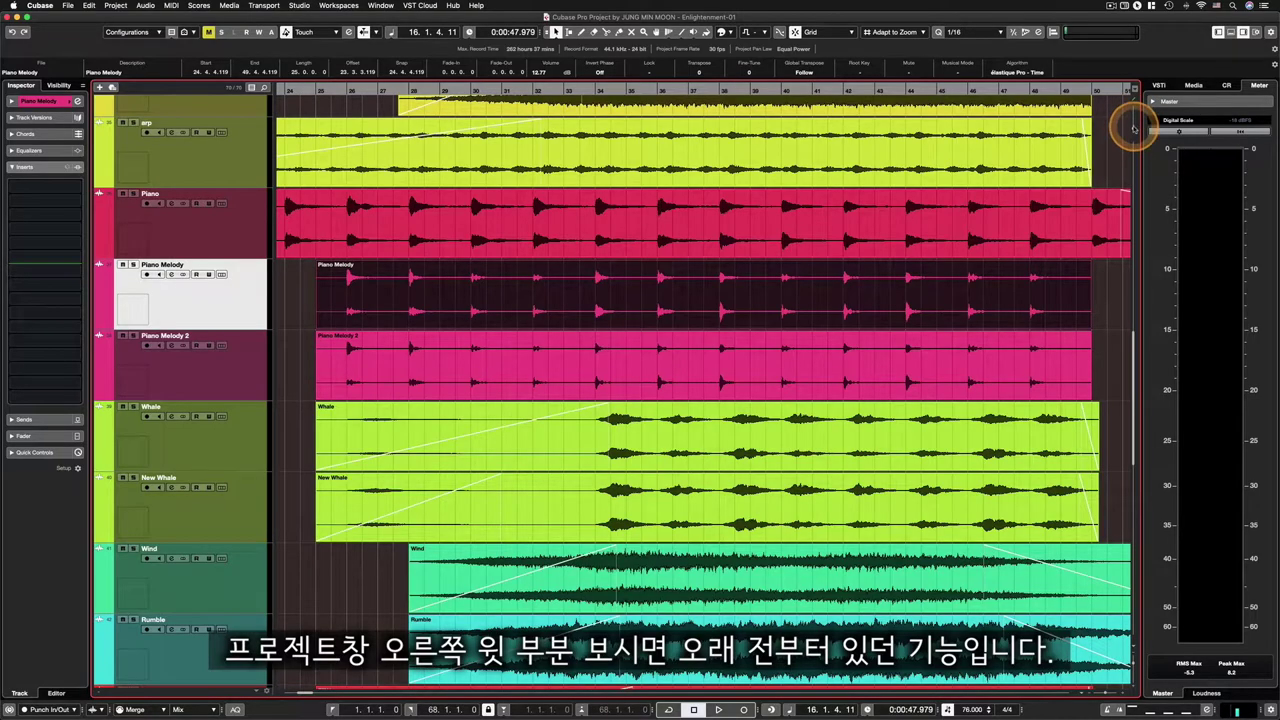
# - Magnify the audio waveforms of all tracks in the project window with waveform zoom, and return them to their normal height
pyautogui.moveTo(1133, 130); pyautogui.dragTo(1132, 130)
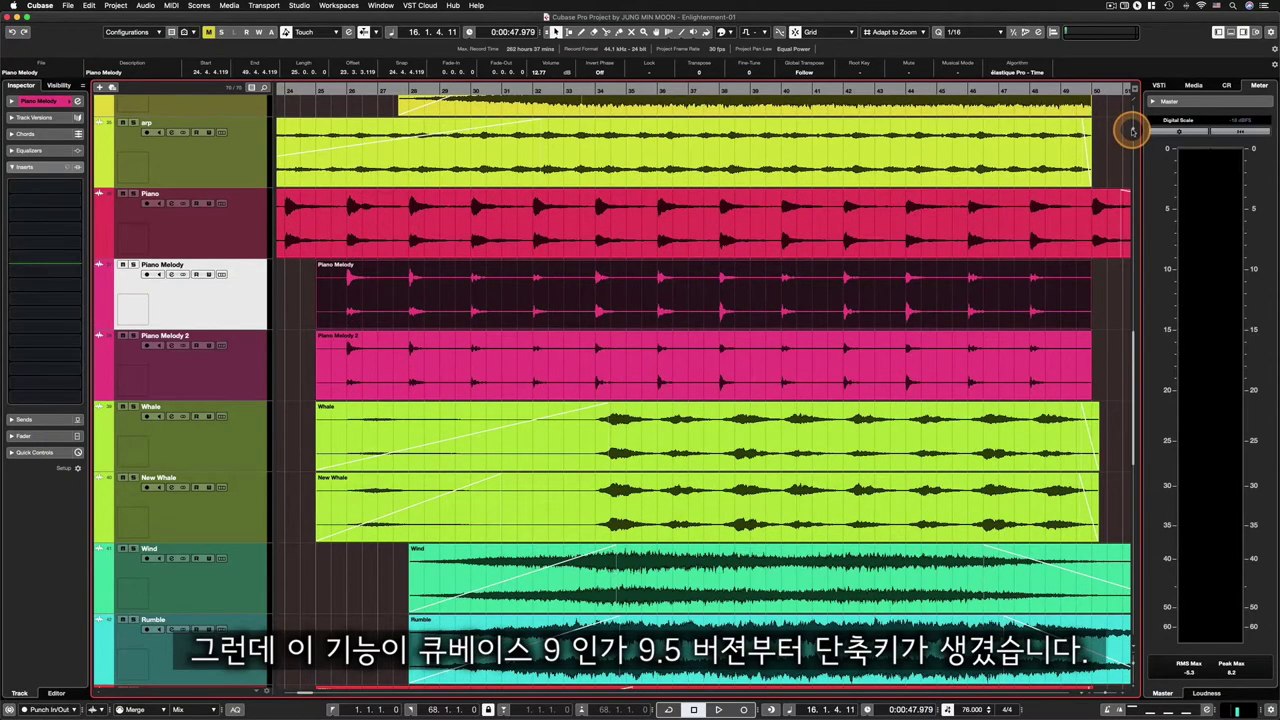
pyautogui.click(923, 206)
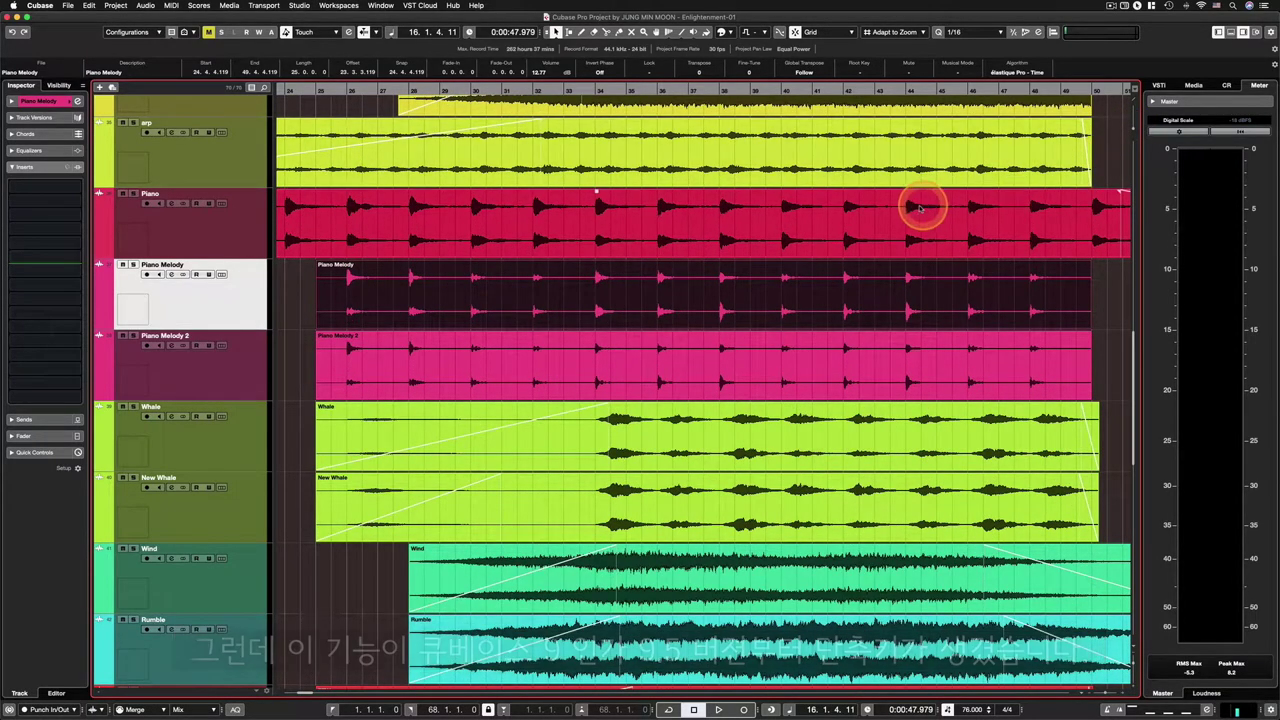
pyautogui.click(783, 295)
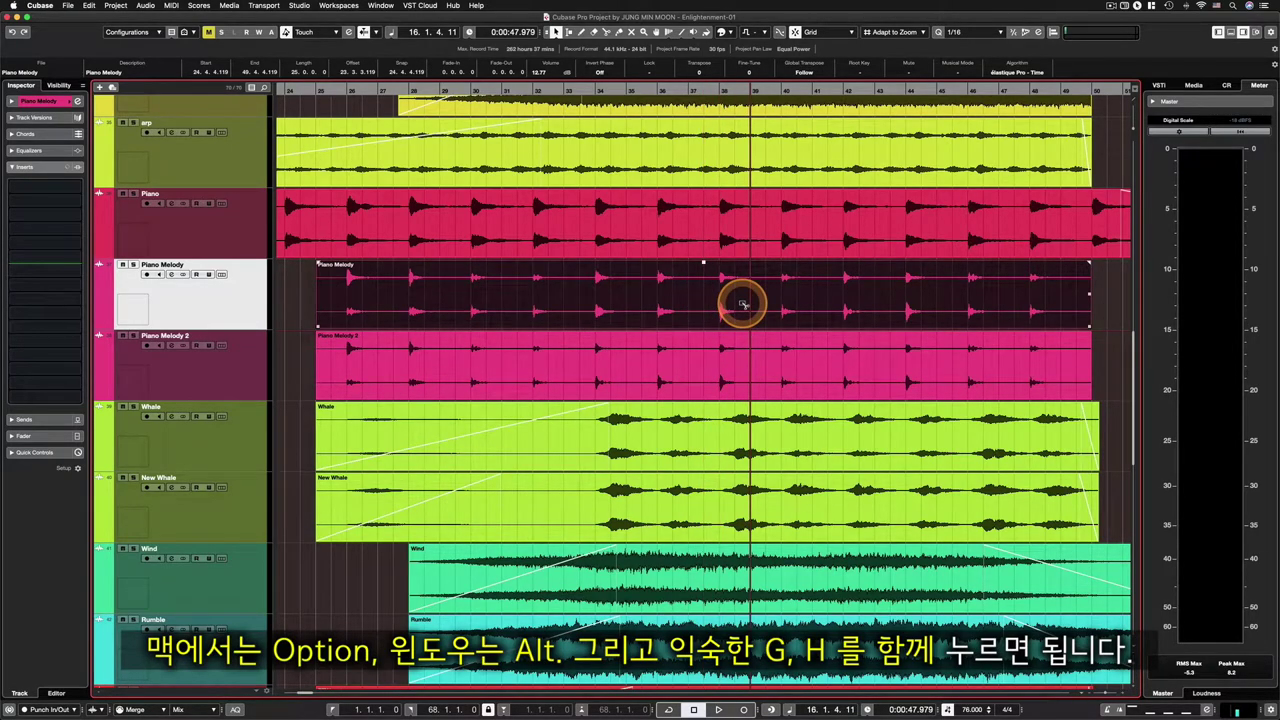
pyautogui.hotkey('alt', 'h')
pyautogui.hotkey('alt', 'h')
pyautogui.hotkey('alt', 'h')
pyautogui.hotkey('alt', 'g')
pyautogui.hotkey('alt', 'g')
pyautogui.hotkey('alt', 'g')
pyautogui.hotkey('alt', 'g')
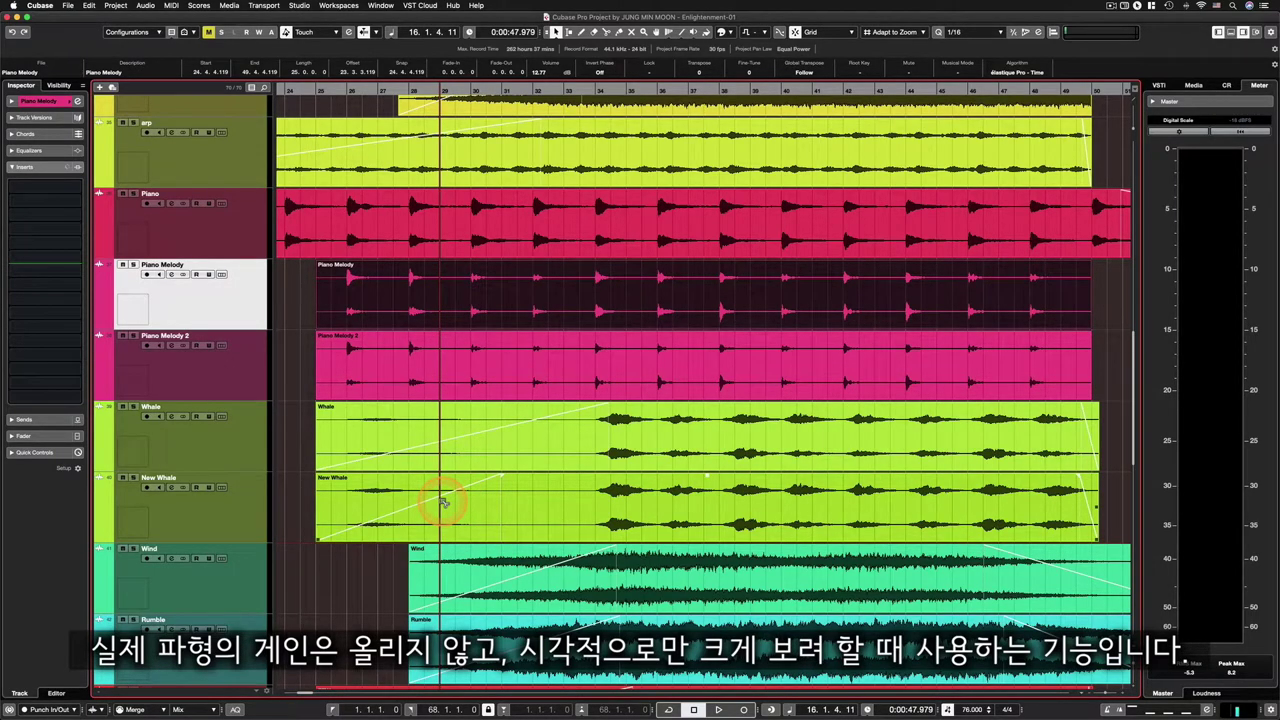
# - Enlarge the waveforms vertically until they overfill their events, and shrink them back step by step
pyautogui.hotkey('shift', 'h')
pyautogui.hotkey('shift', 'h')
pyautogui.hotkey('shift', 'h')
pyautogui.hotkey('shift', 'h')
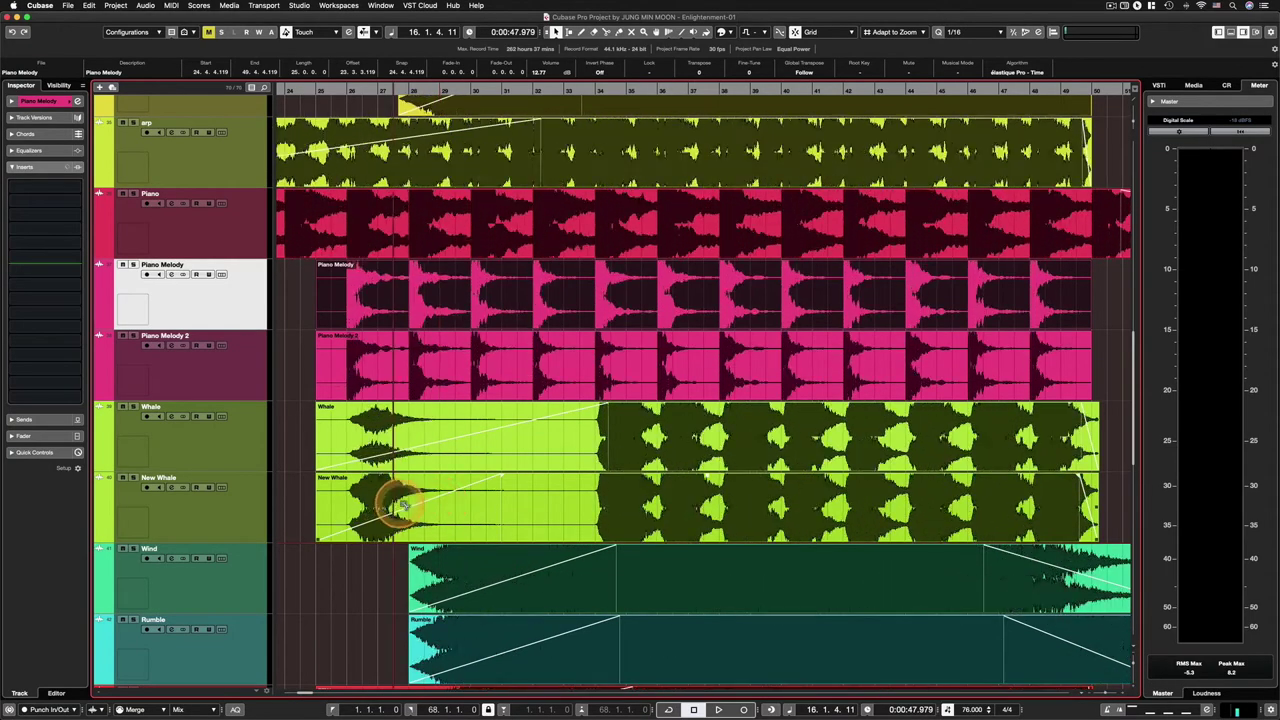
pyautogui.hotkey('shift', 'g')
pyautogui.hotkey('shift', 'g')
pyautogui.hotkey('shift', 'g')
pyautogui.hotkey('shift', 'g')
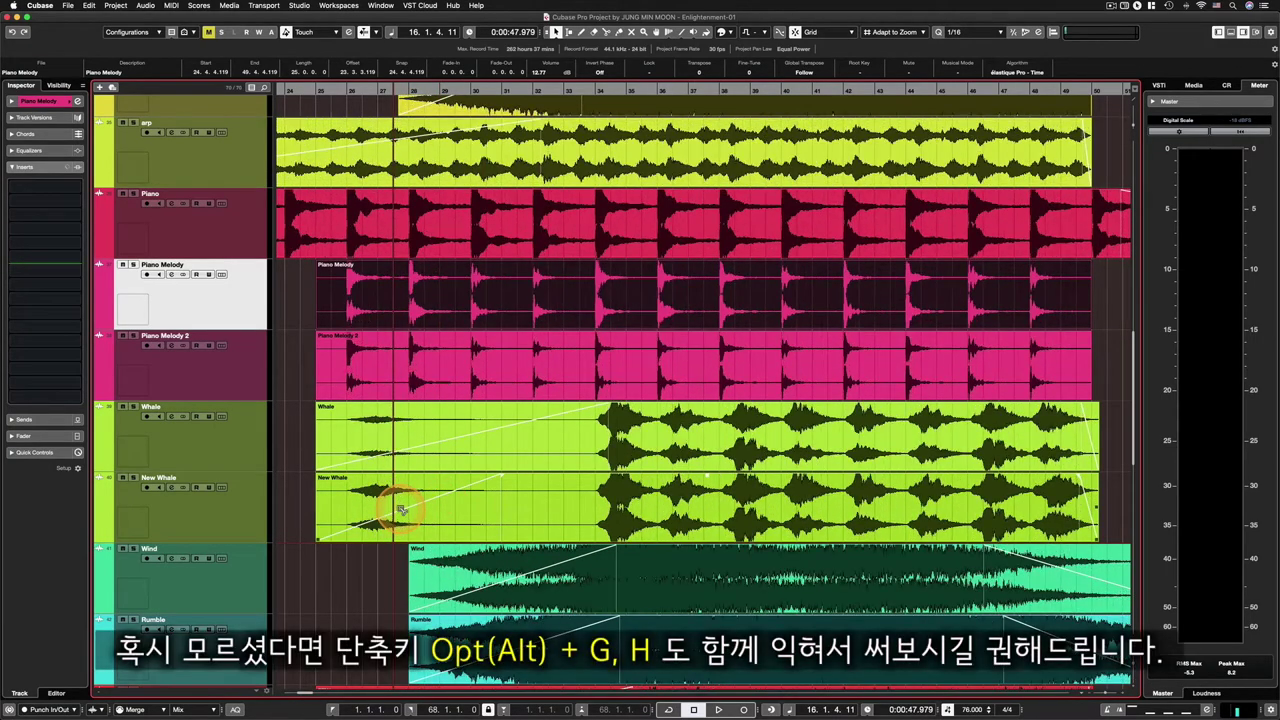
pyautogui.hotkey('shift', 'g')
pyautogui.hotkey('shift', 'g')
# - Repeat the waveform zoom in and out across the project's audio events, ending at the smallest waveform size
pyautogui.hotkey('alt', 'h')
pyautogui.hotkey('alt', 'h')
pyautogui.hotkey('alt', 'h')
pyautogui.hotkey('alt', 'h')
pyautogui.hotkey('alt', 'g')
pyautogui.hotkey('alt', 'g')
pyautogui.hotkey('alt', 'g')
pyautogui.hotkey('alt', 'g')
pyautogui.hotkey('alt', 'g')
pyautogui.hotkey('alt', 'g')
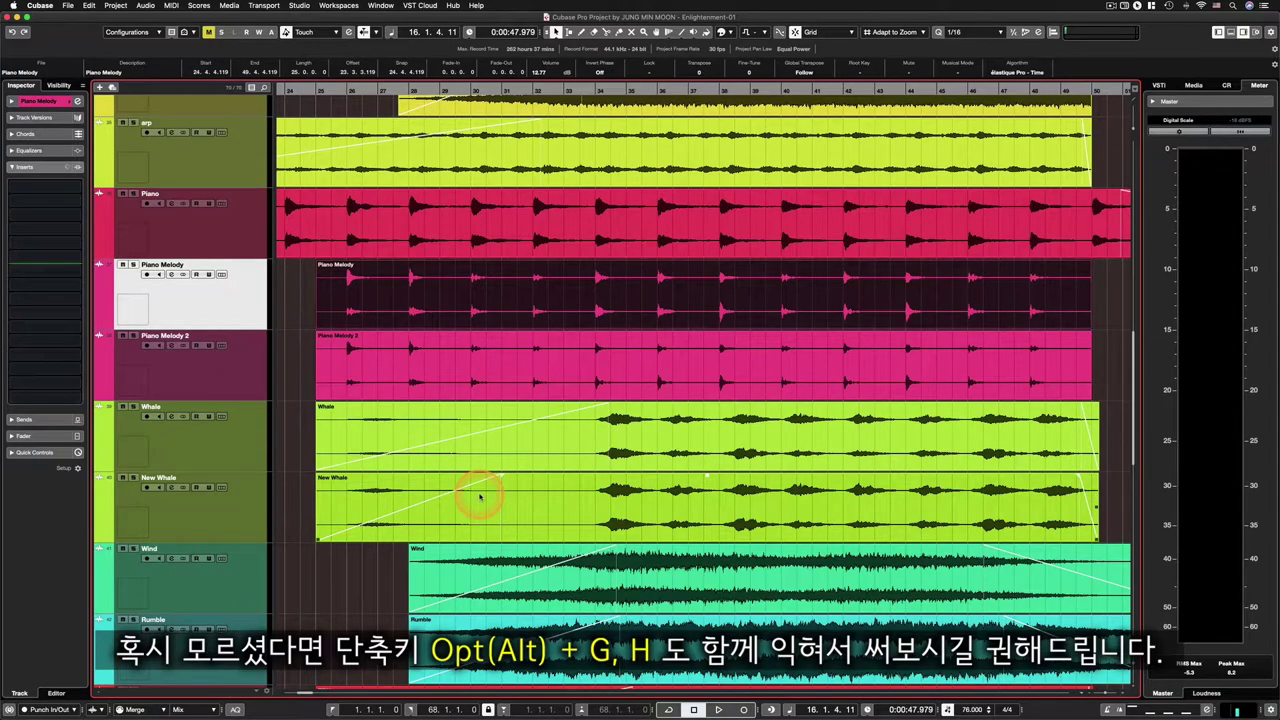
# - Open the New Whale event in the Sample Editor, and zoom its waveform vertically in and out twice
pyautogui.doubleClick(547, 496)
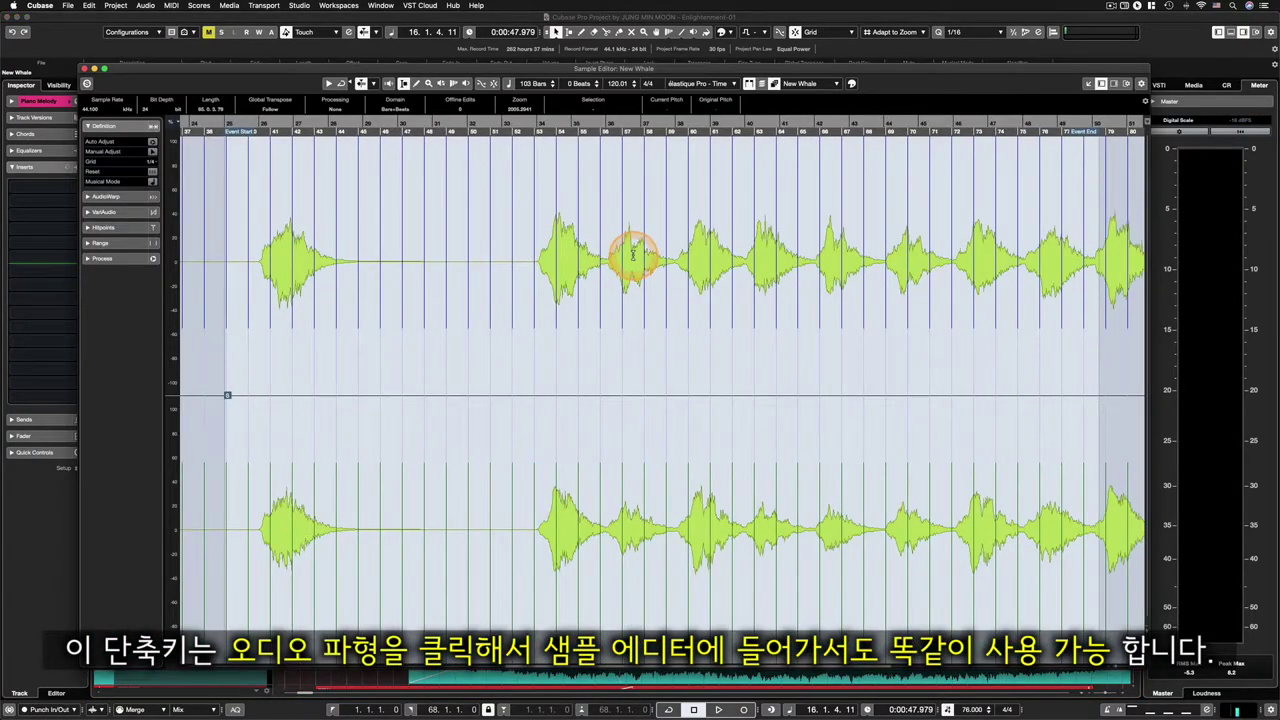
pyautogui.hotkey('alt', 'h')
pyautogui.hotkey('alt', 'h')
pyautogui.hotkey('alt', 'h')
pyautogui.hotkey('alt', 'g')
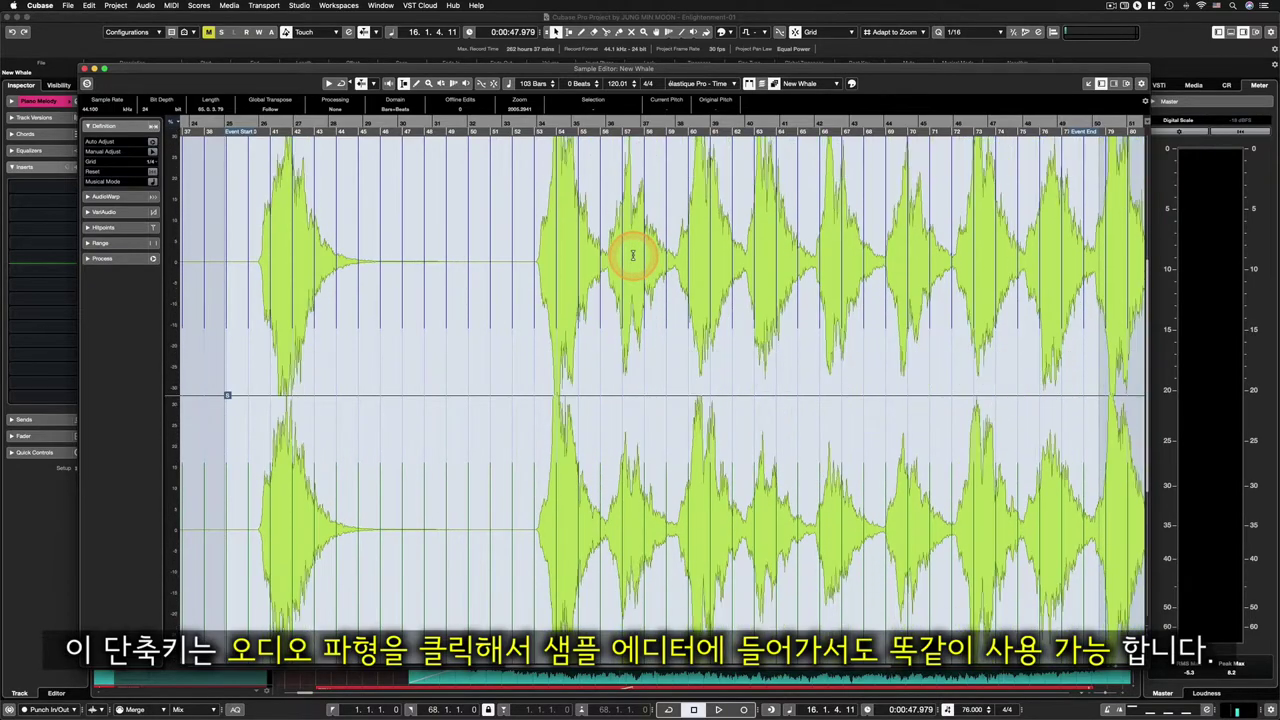
pyautogui.hotkey('alt', 'g')
pyautogui.hotkey('alt', 'h')
pyautogui.hotkey('alt', 'h')
pyautogui.hotkey('alt', 'g')
pyautogui.hotkey('alt', 'g')
pyautogui.hotkey('alt', 'g')
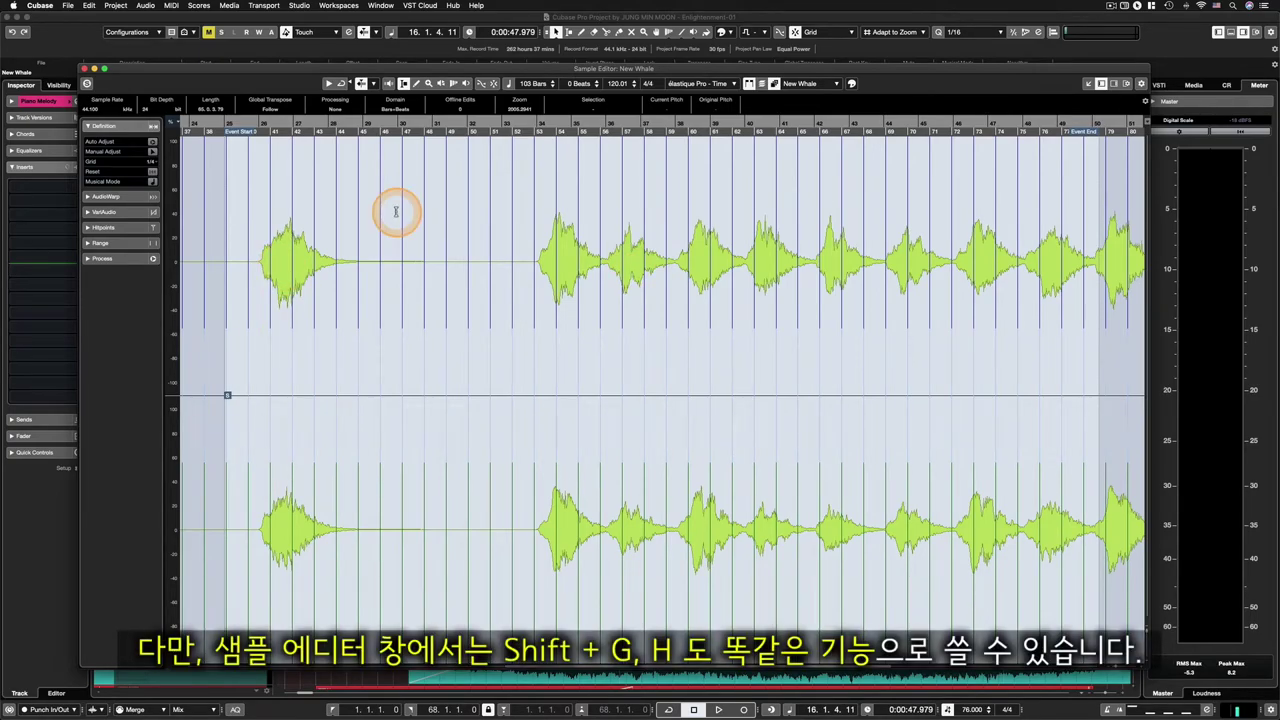
# - Zoom the New Whale waveform in and out once with the alternative zoom commands, and close the Sample Editor
pyautogui.hotkey('shift', 'h')
pyautogui.hotkey('shift', 'g')
pyautogui.click(88, 68)
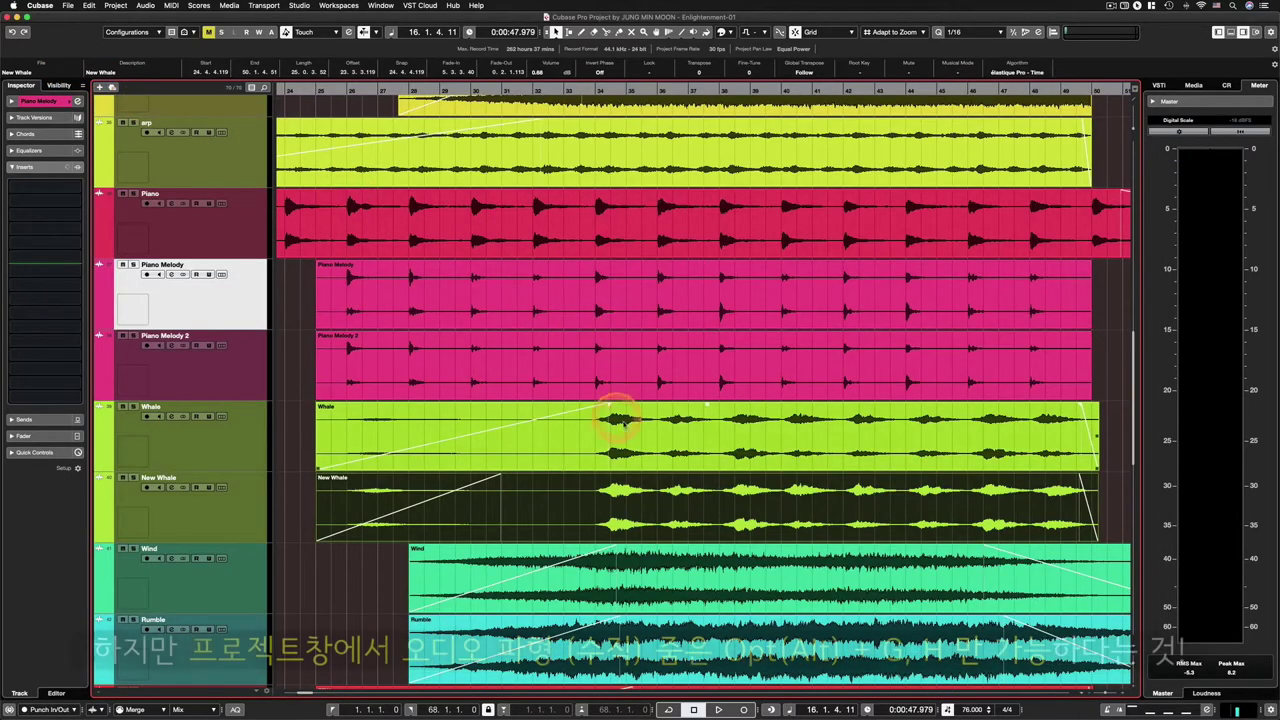
# - Select a spot on the New Whale event in the project window, and magnify and reduce the track waveforms
pyautogui.click(655, 487)
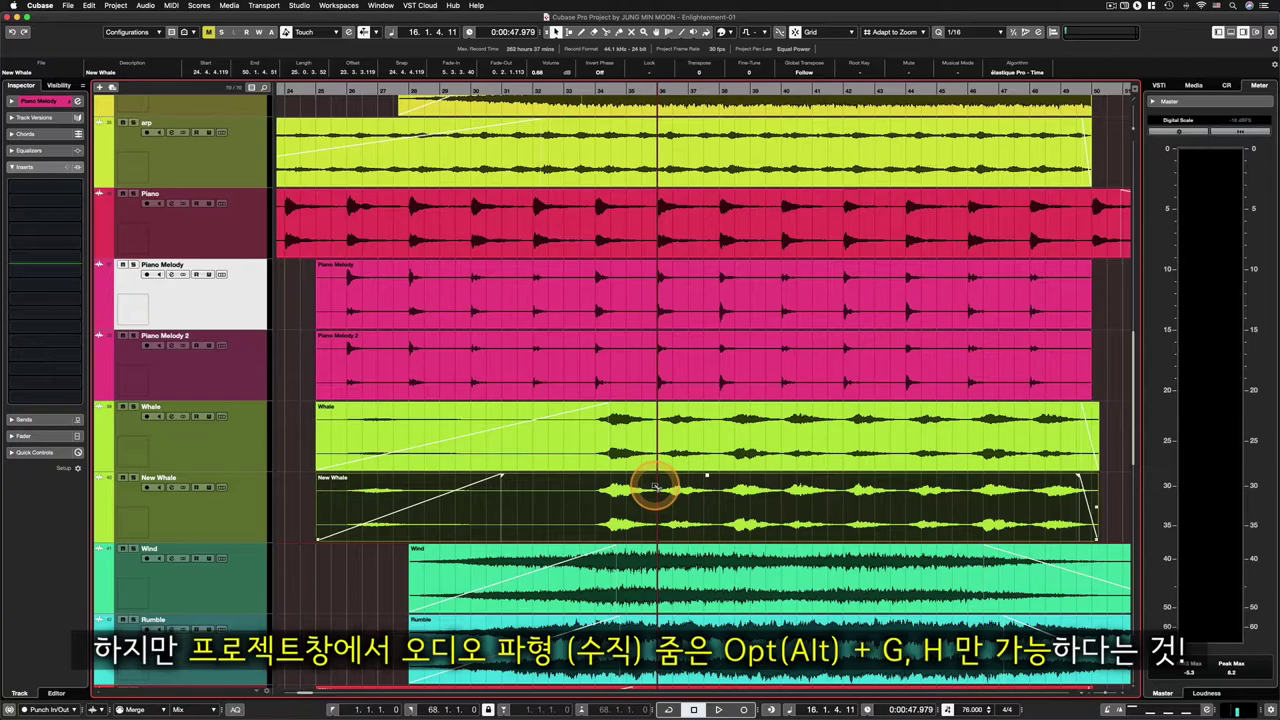
pyautogui.hotkey('alt', 'h')
pyautogui.hotkey('alt', 'h')
pyautogui.hotkey('alt', 'h')
pyautogui.hotkey('alt', 'h')
pyautogui.hotkey('alt', 'g')
pyautogui.hotkey('alt', 'g')
pyautogui.hotkey('alt', 'g')
pyautogui.hotkey('alt', 'g')
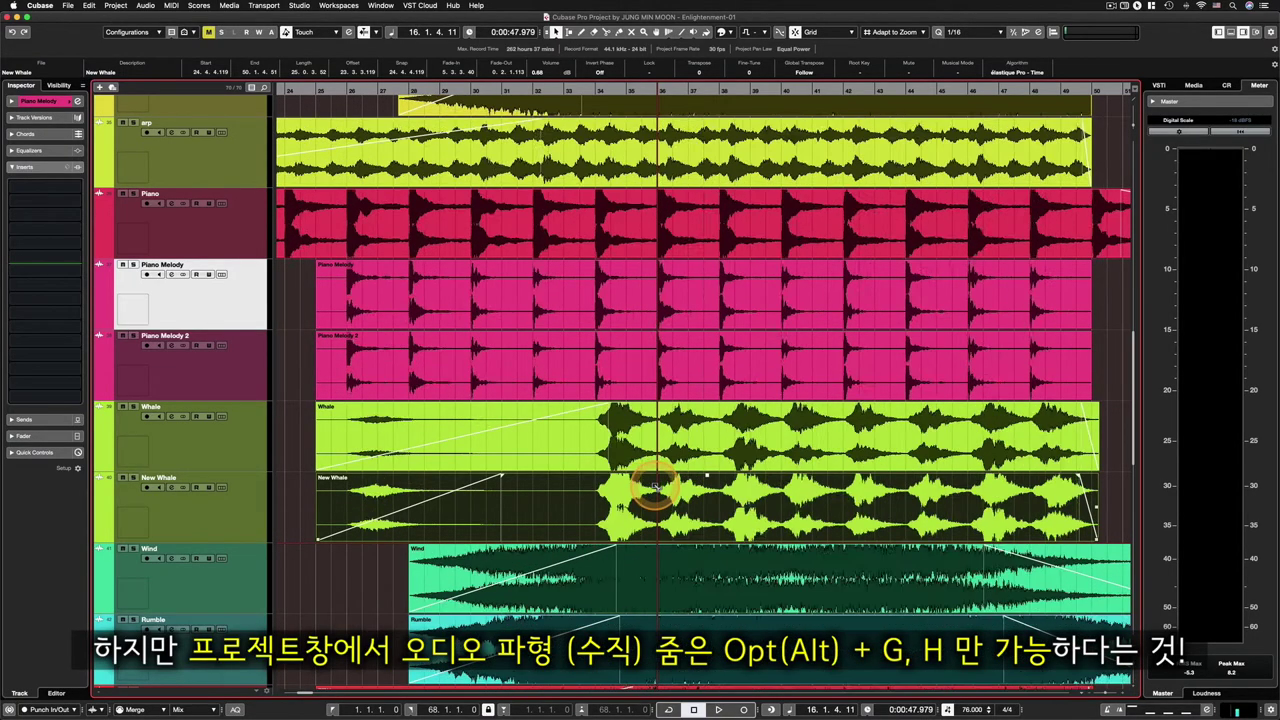
pyautogui.scroll(-10, 655, 487)
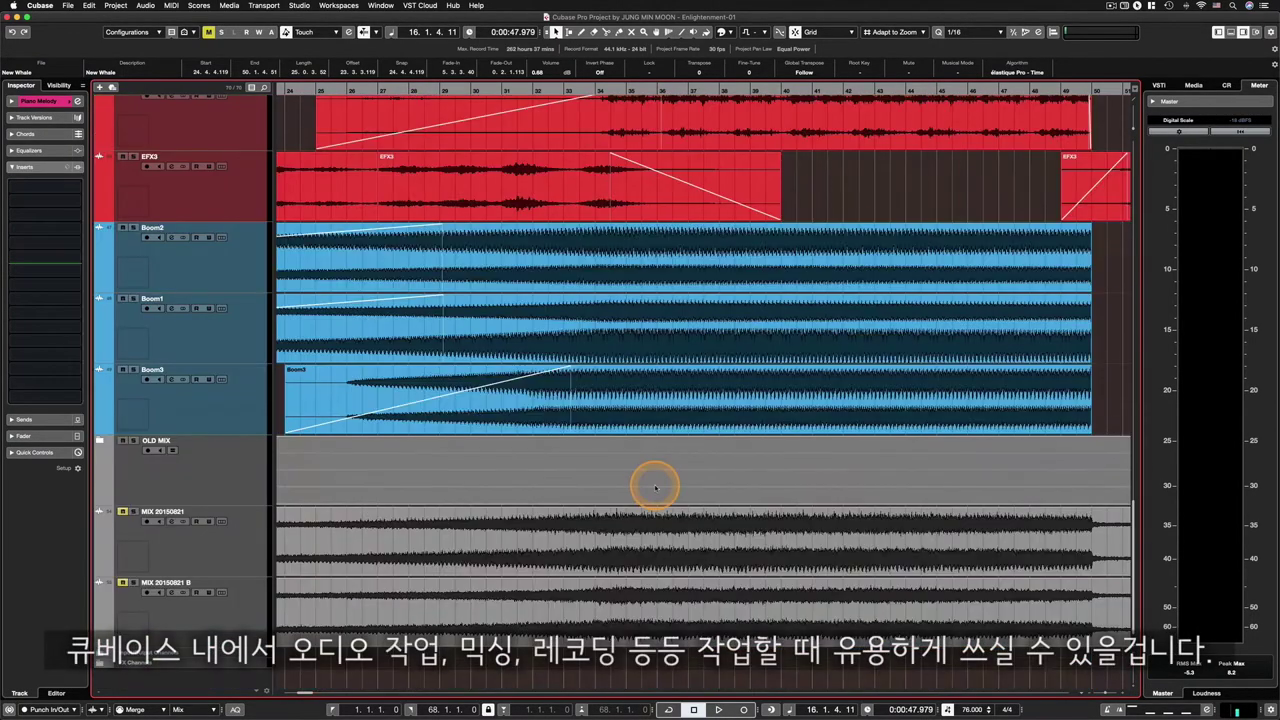
pyautogui.scroll(5, 655, 487)
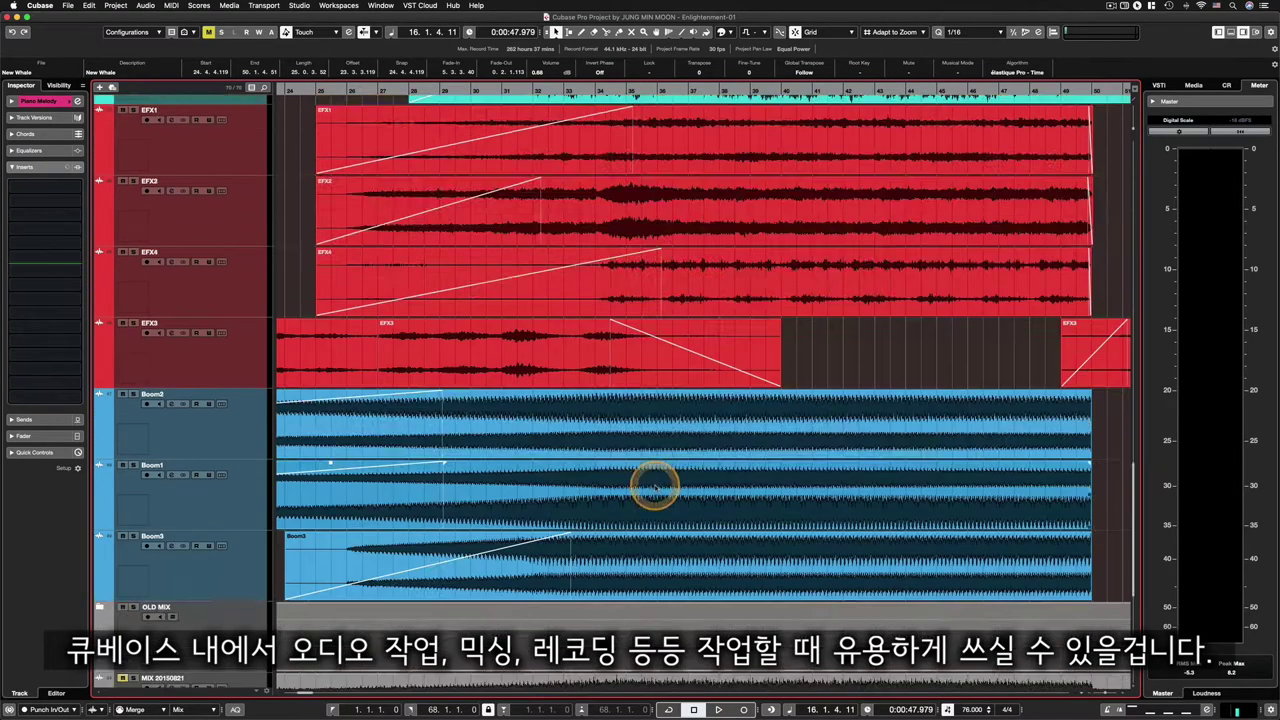
pyautogui.scroll(5, 655, 487)
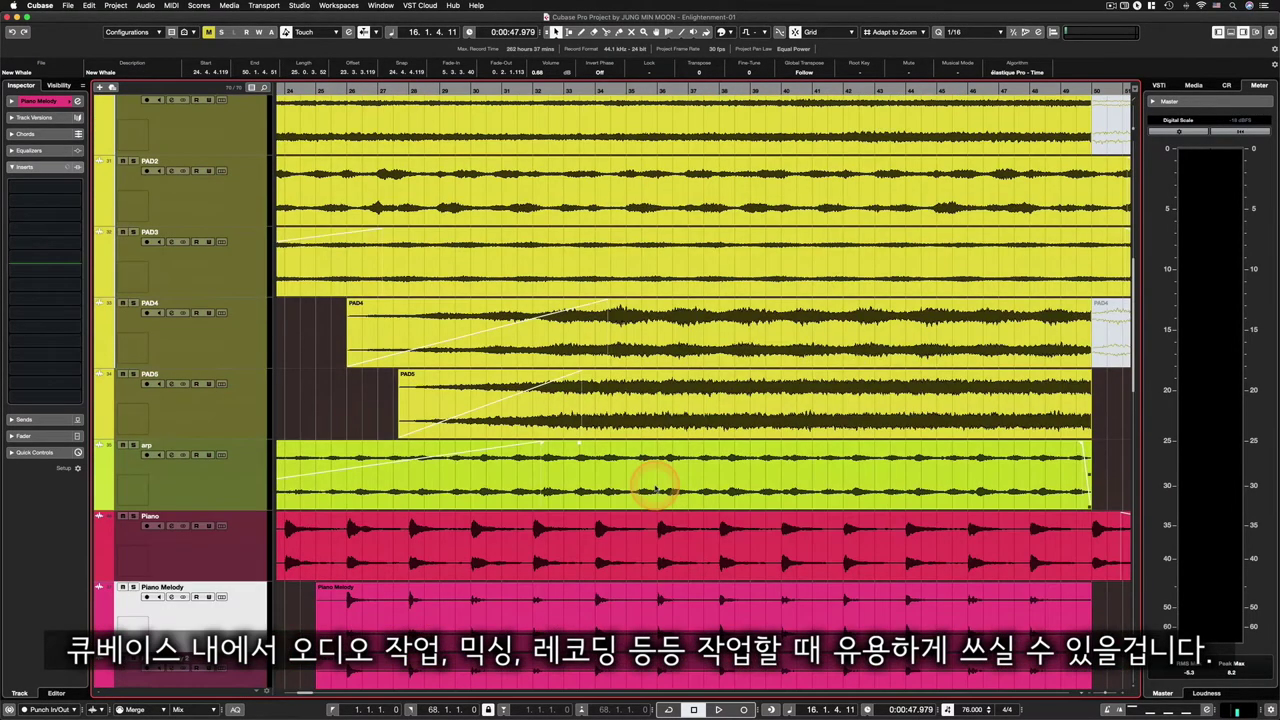